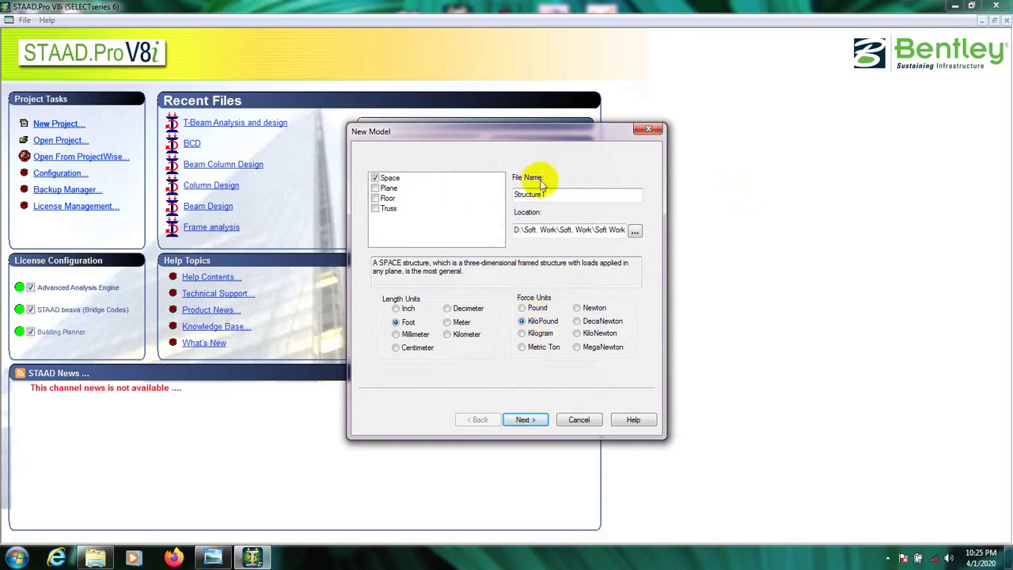
Create a Space model named "Curve Beam Analysis And design" in foot and kilopound units, starting with Add Beam
left_click_drag(569, 197, 498, 197)
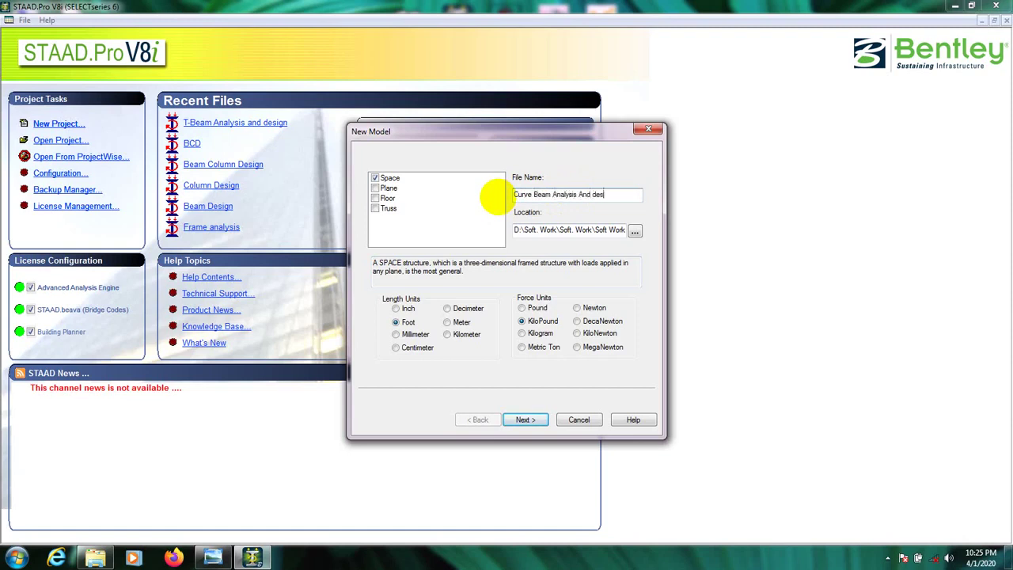
left_click(523, 420)
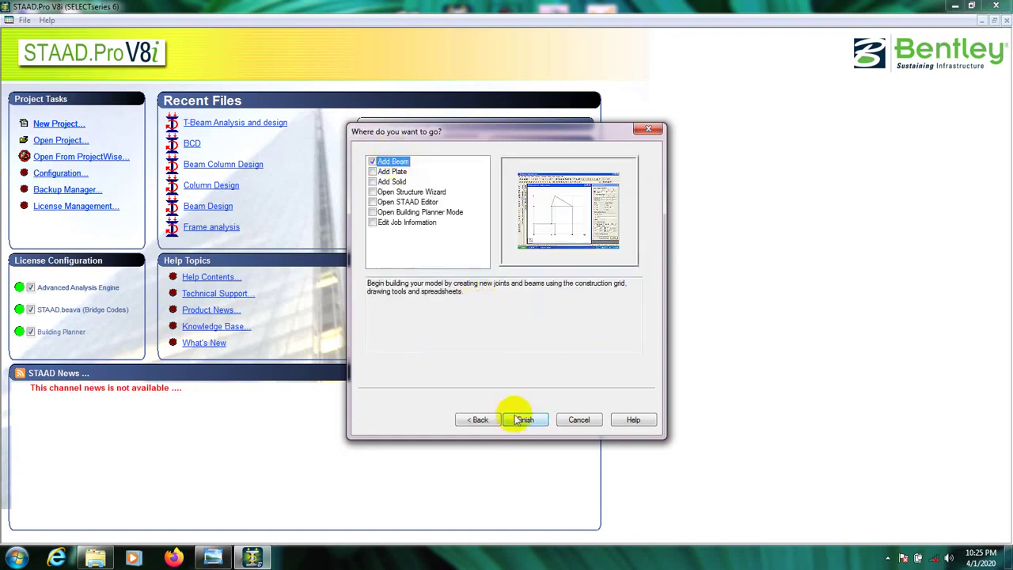
left_click(523, 419)
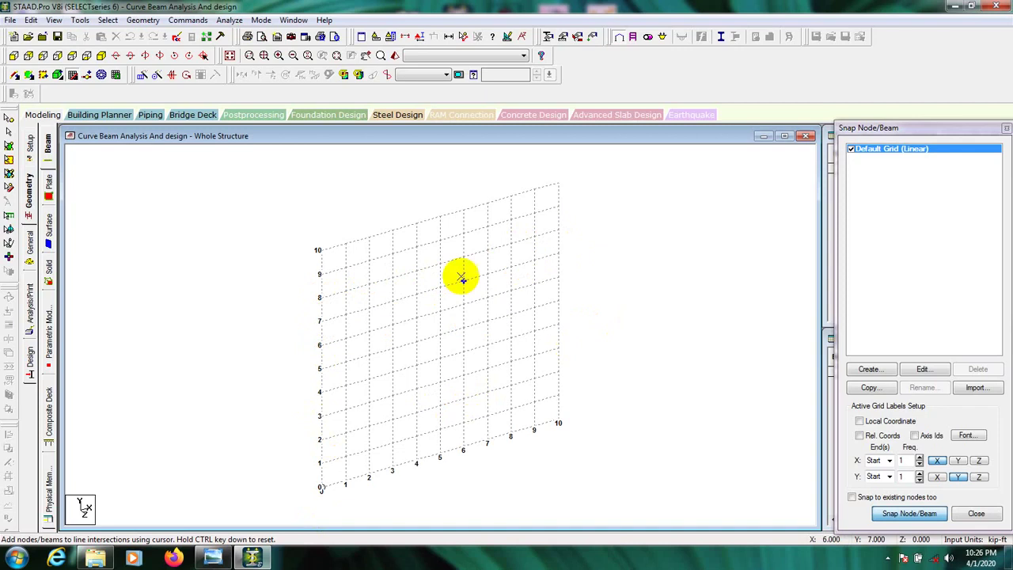
Draw a vertical beam on the snap grid from the origin to X 0, Y 8 ft, and close the grid
left_click(322, 485)
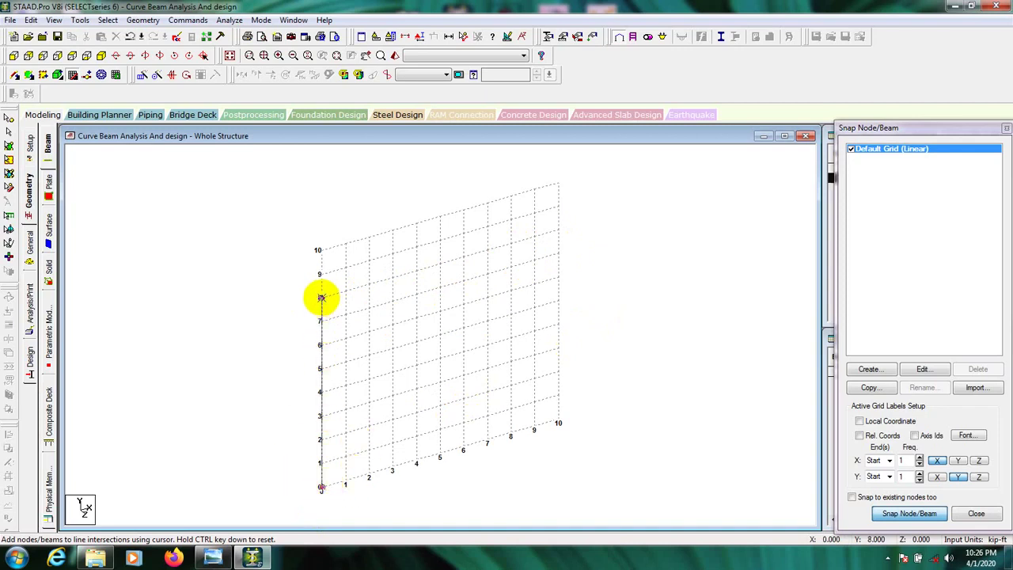
left_click(321, 298)
left_click(73, 75)
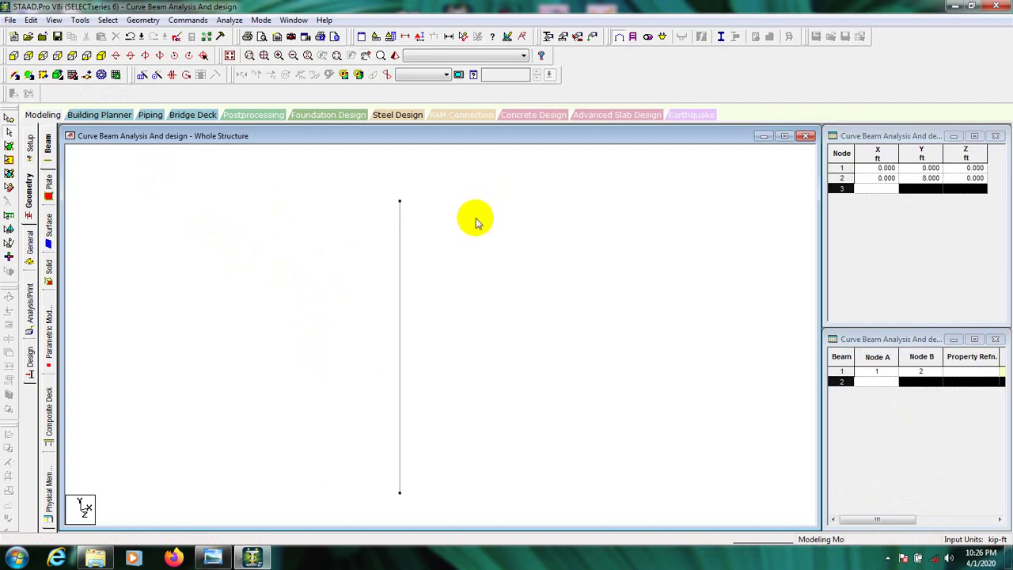
scroll(473, 225, "down", 1)
middle_click_drag(473, 287, 465, 269)
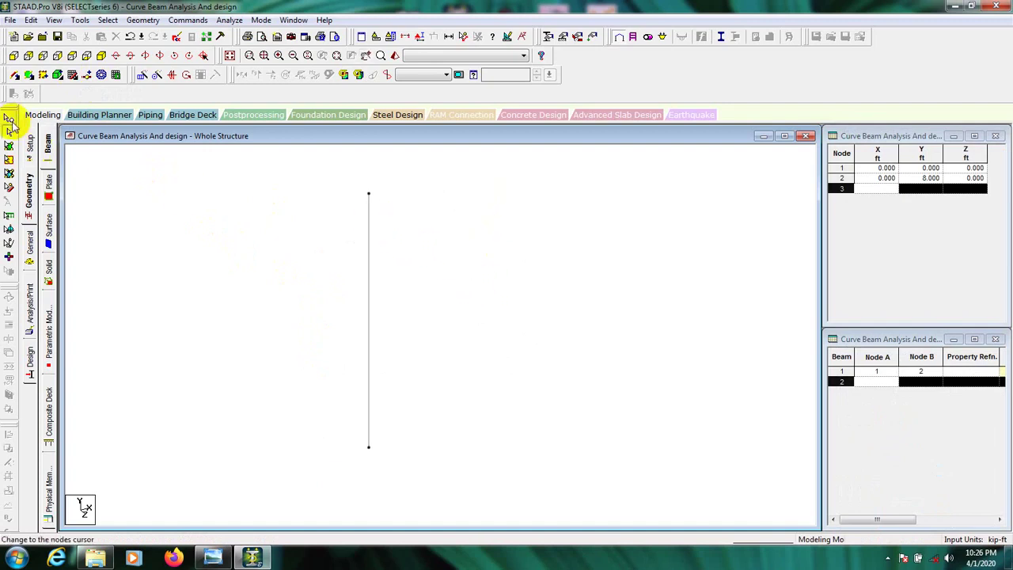
Select both end nodes of the column and copy them
left_click(8, 119)
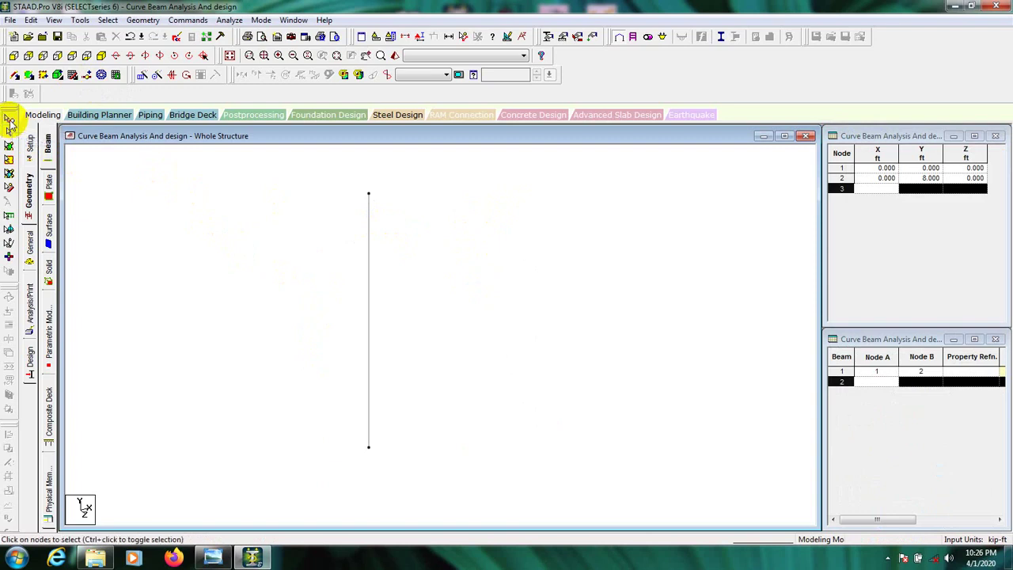
left_click_drag(423, 169, 276, 497)
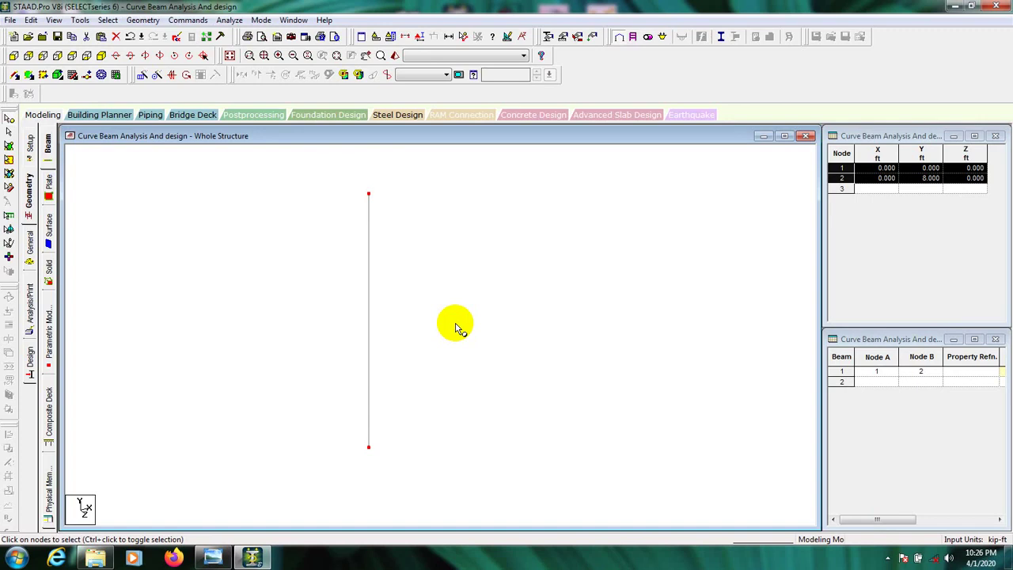
right_click(371, 195)
left_click(660, 217)
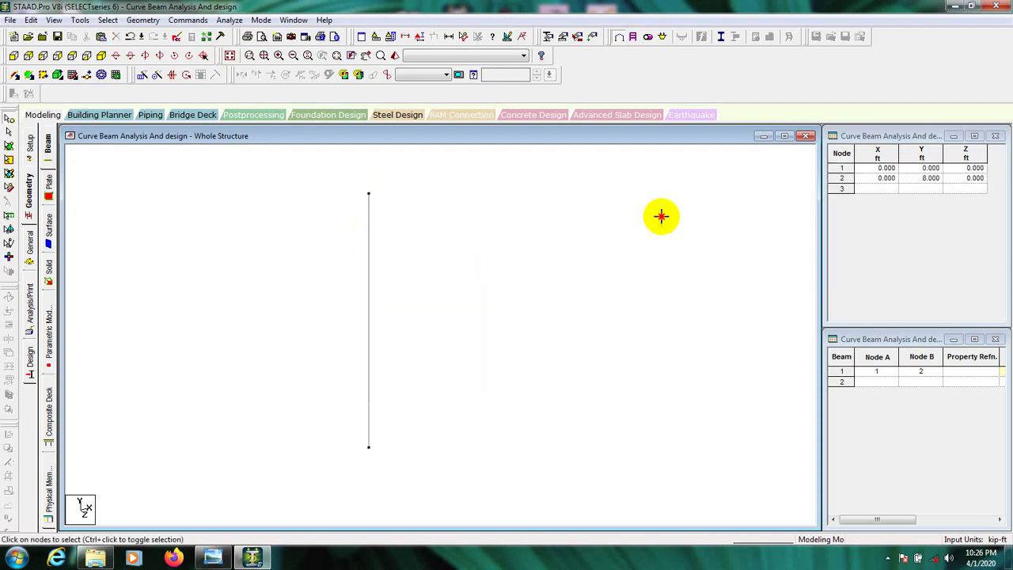
key("ctrl+a")
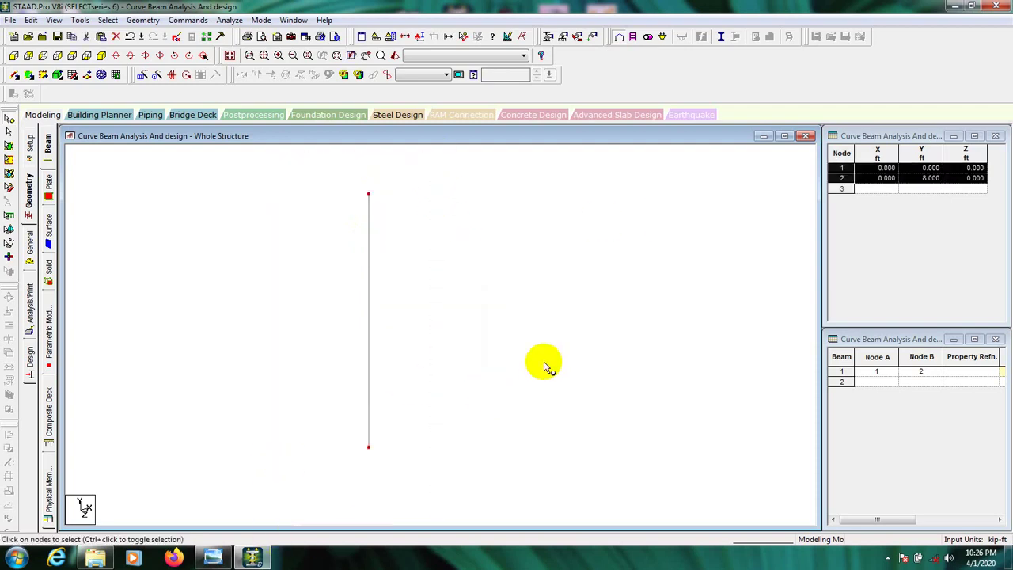
right_click(368, 196)
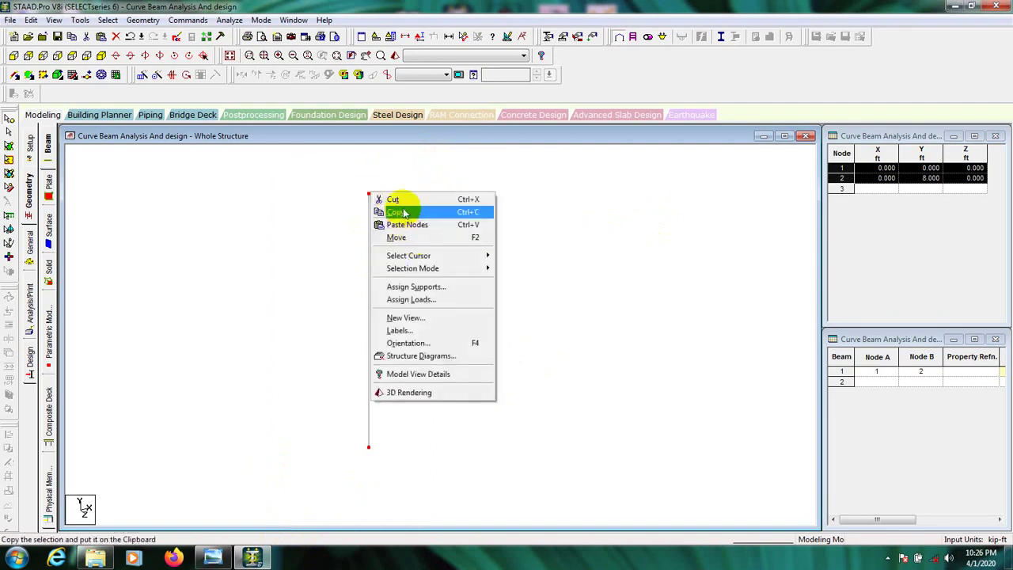
left_click(549, 260)
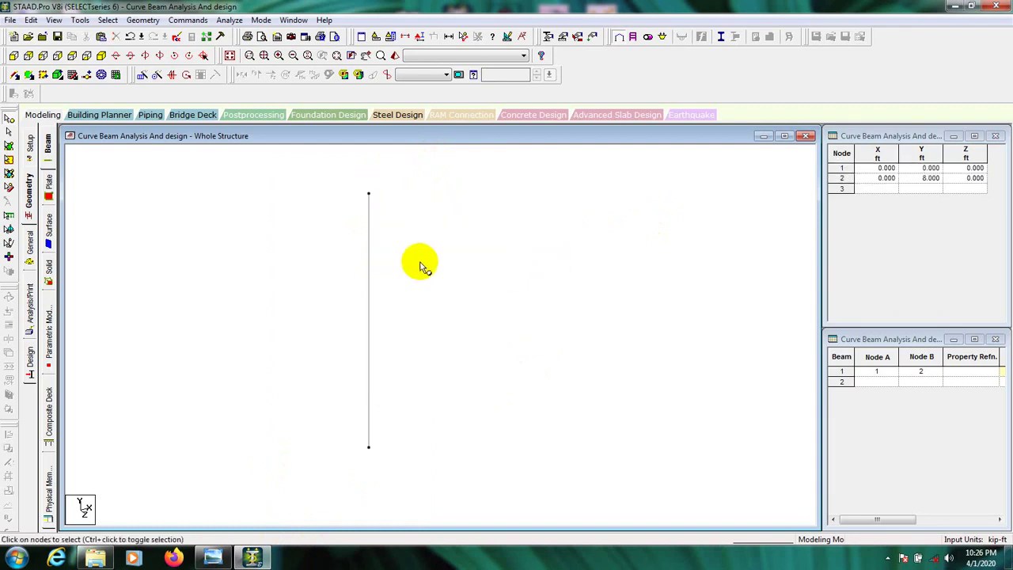
Paste the copied nodes with an offset of 10 ft in X
key("ctrl+v")
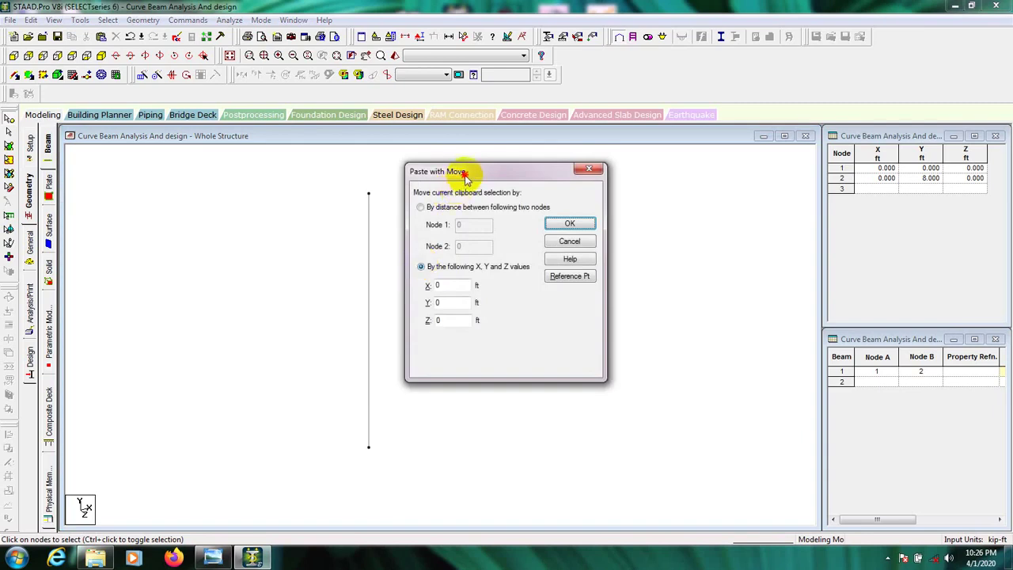
left_click_drag(459, 169, 520, 222)
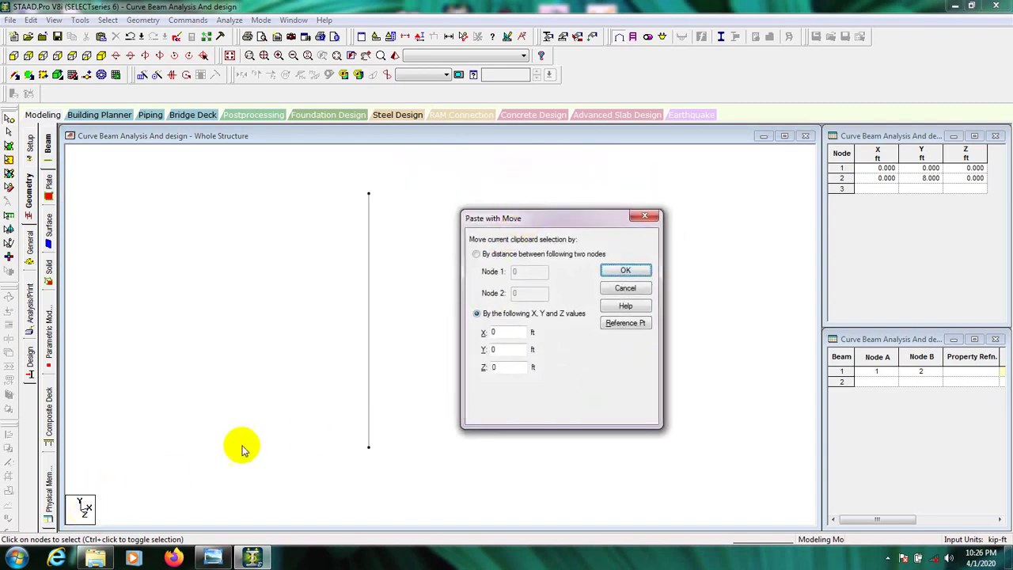
left_click_drag(514, 333, 464, 333)
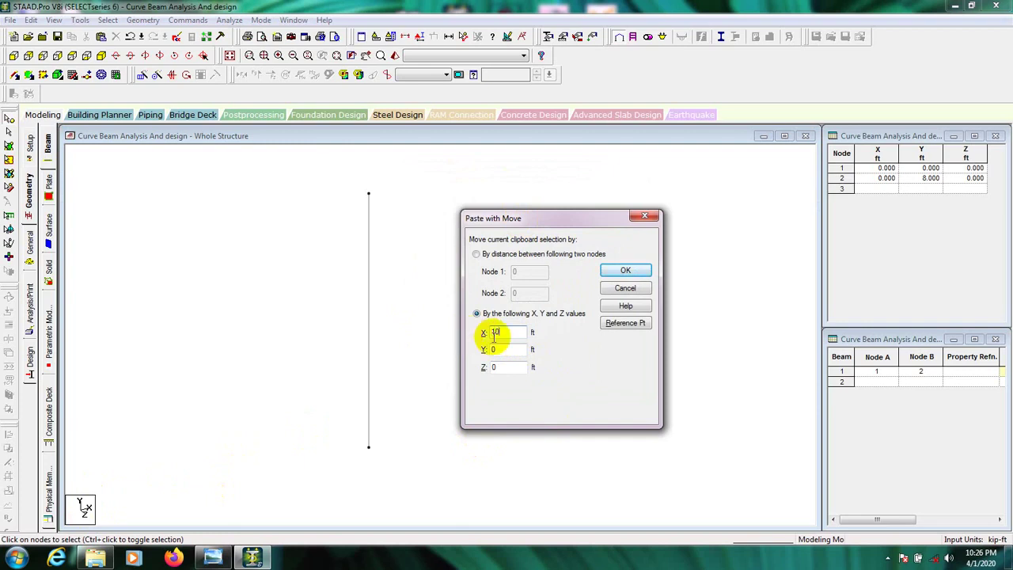
left_click(633, 272)
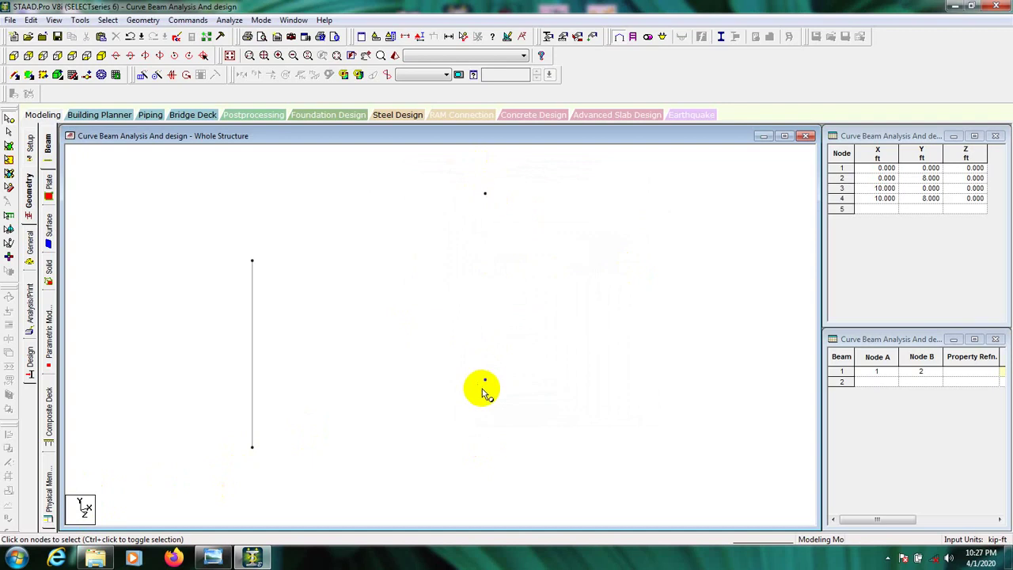
Add a second column by connecting the two pasted nodes with a beam, and return to node selection
left_click(14, 76)
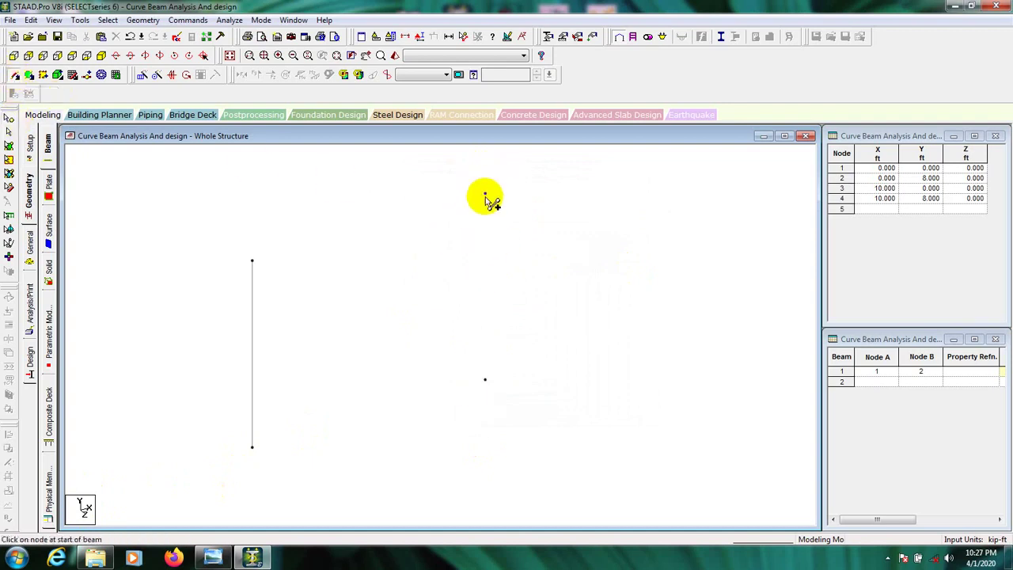
left_click_drag(484, 194, 485, 381)
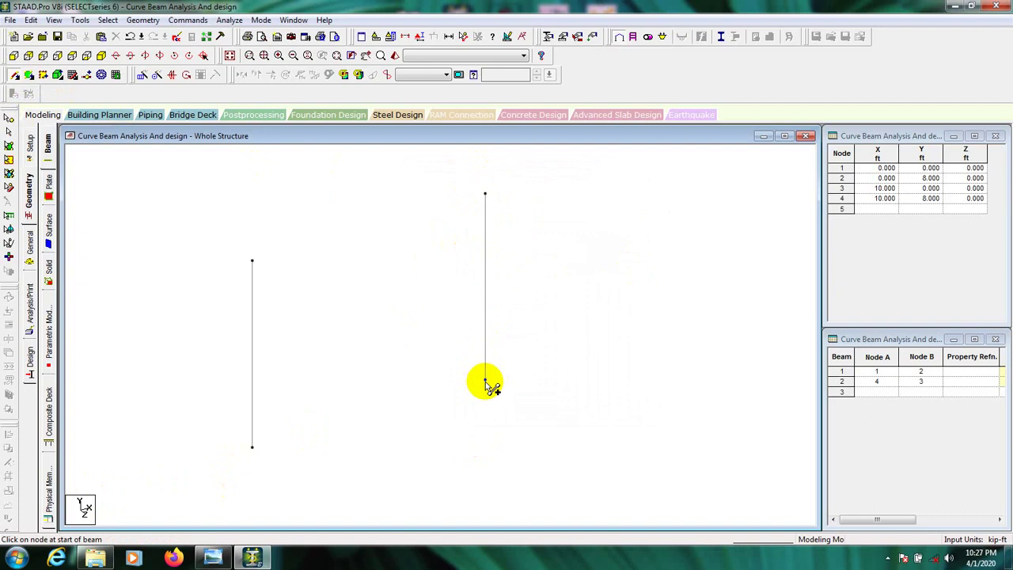
left_click(8, 119)
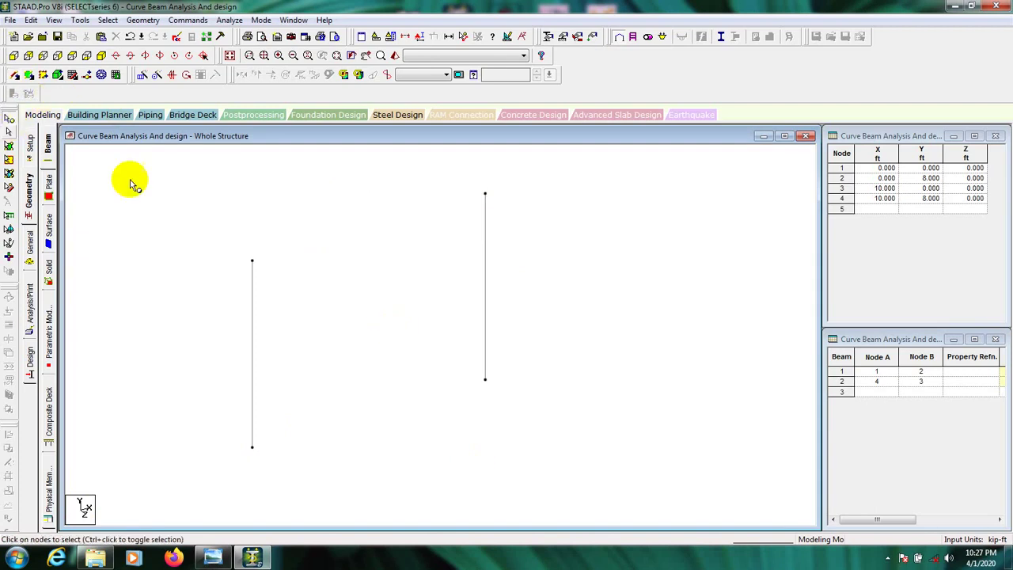
Select the base nodes of both columns, then create a fixed support and assign it to them
scroll(427, 306, "down", 1)
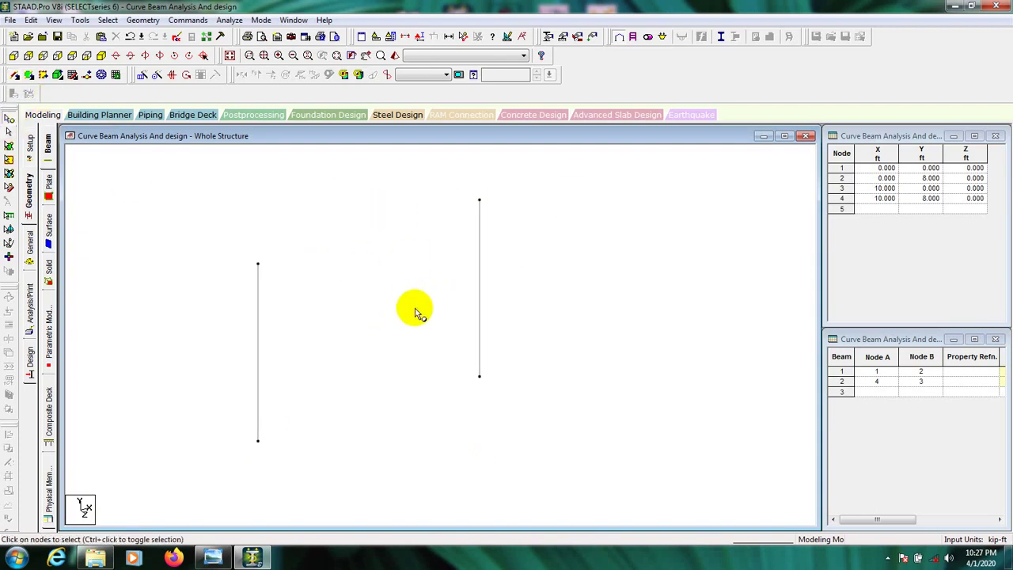
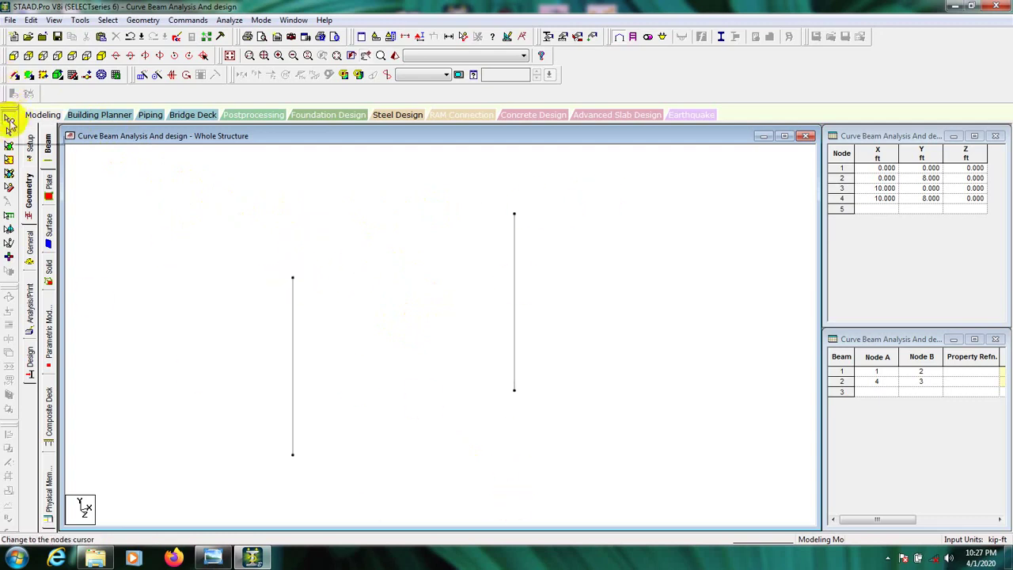
left_click(10, 121)
left_click_drag(563, 337, 256, 514)
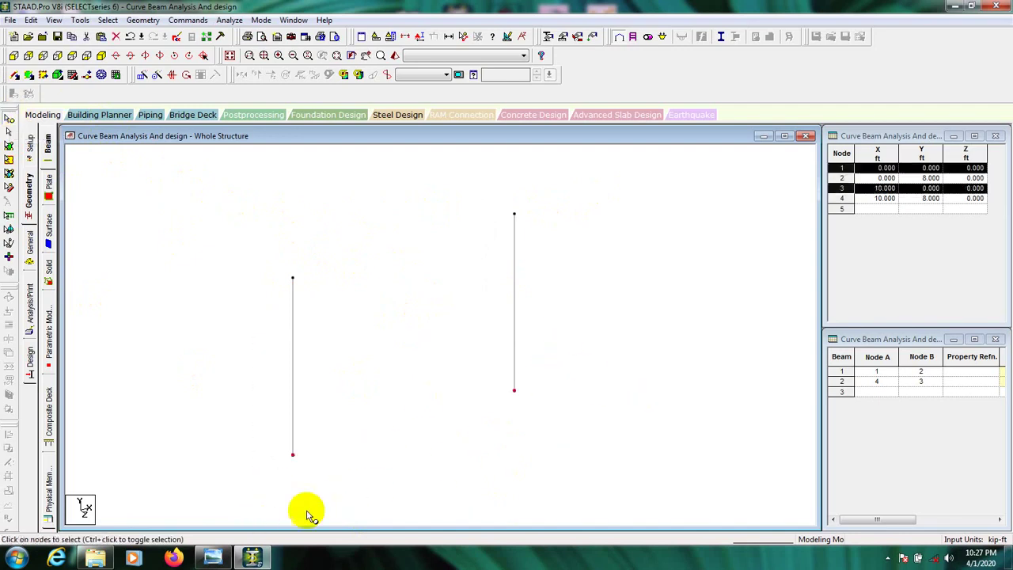
left_click(562, 38)
left_click_drag(158, 32, 714, 25)
left_click(681, 148)
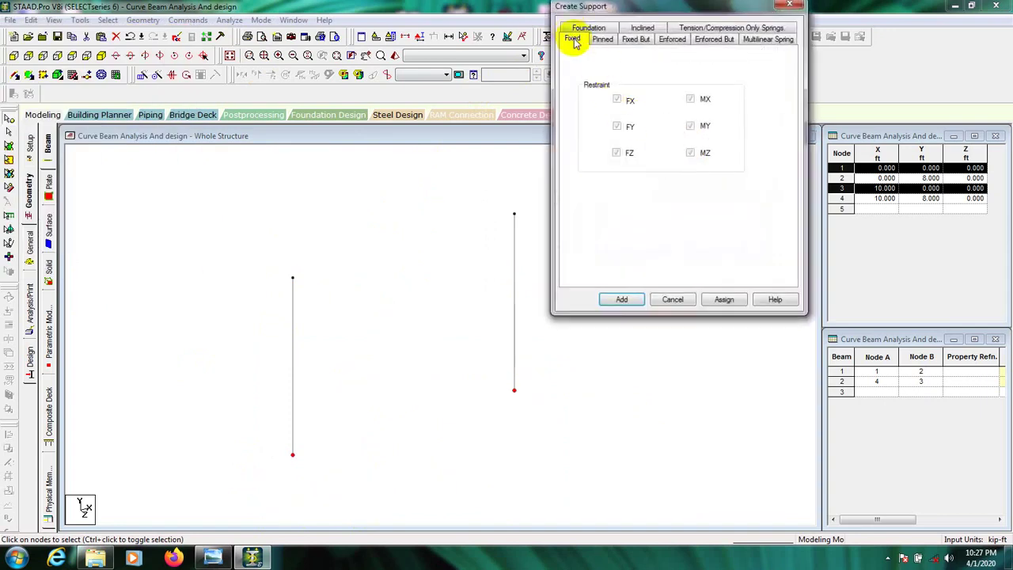
left_click(722, 299)
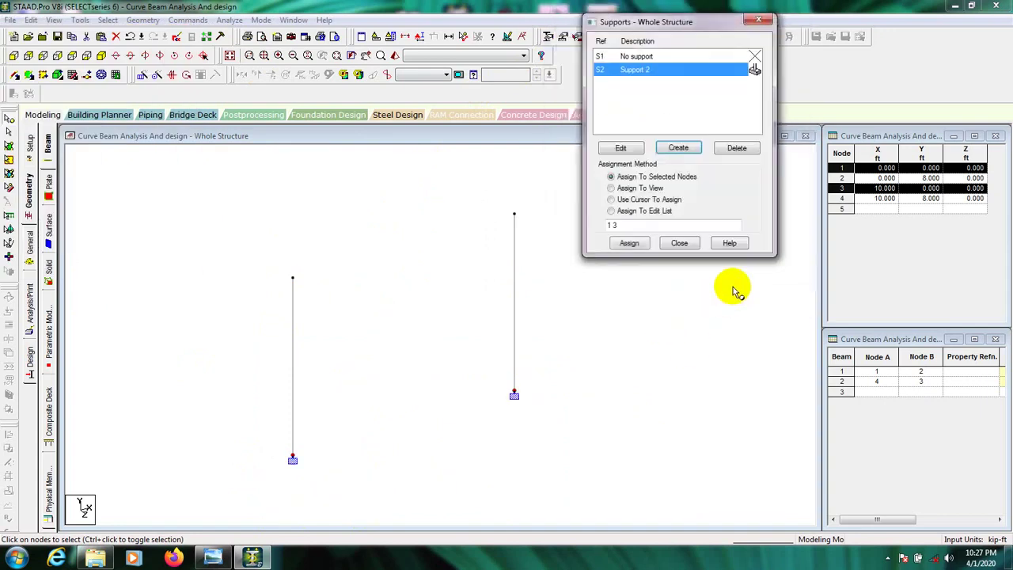
left_click(679, 244)
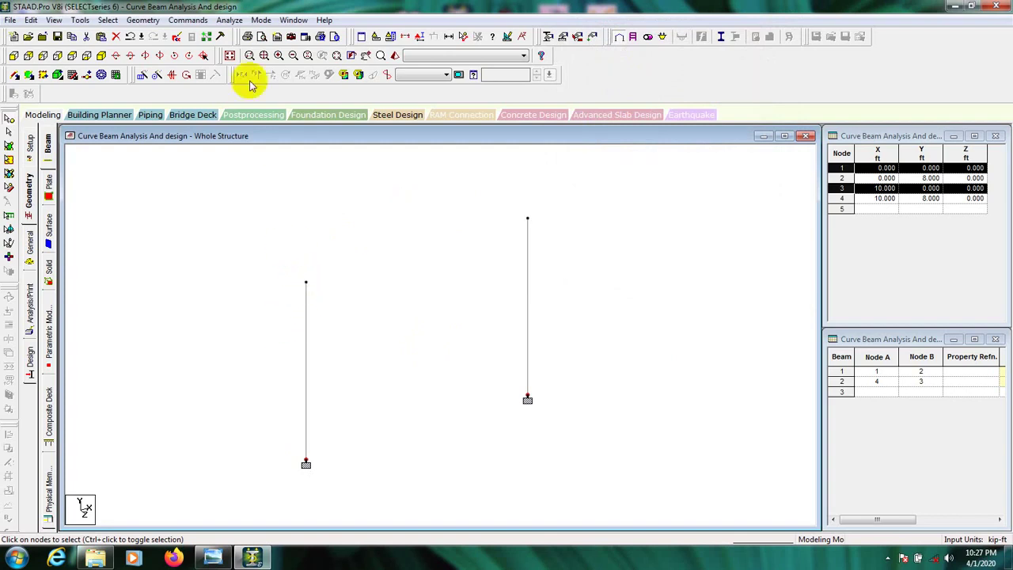
Add a curved beam between the top nodes of the two columns
left_click(143, 21)
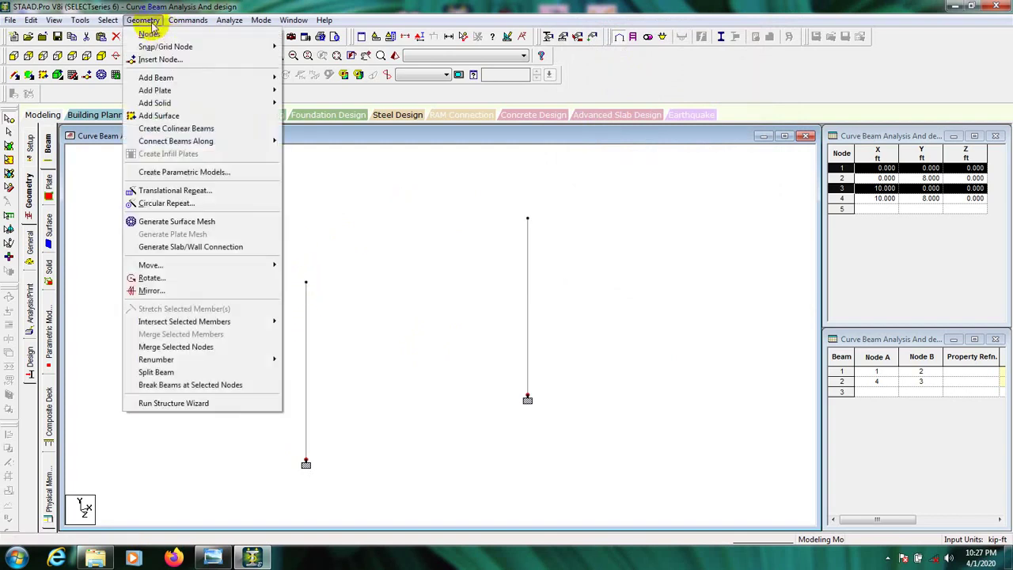
mouse_move(165, 79)
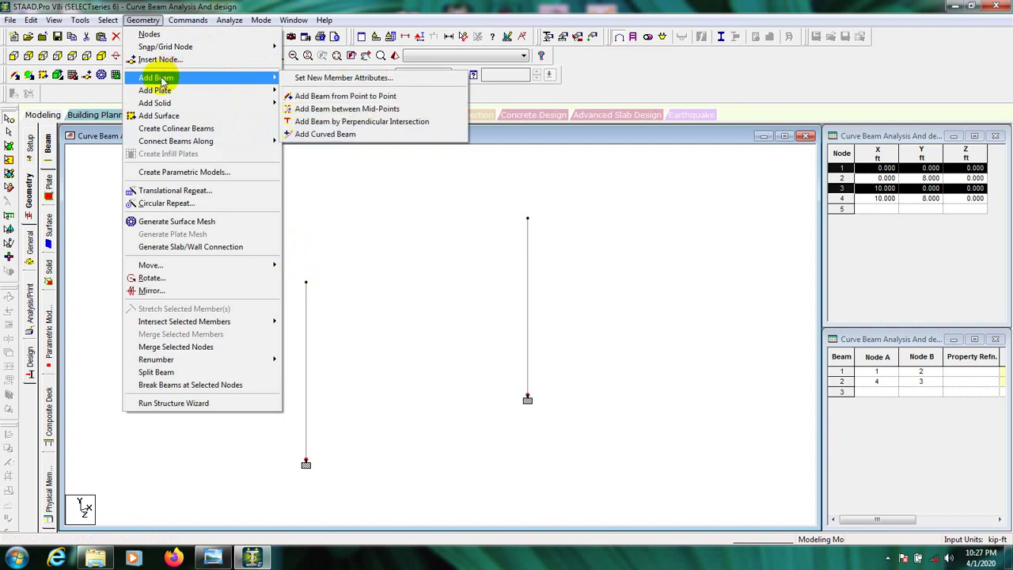
left_click(324, 135)
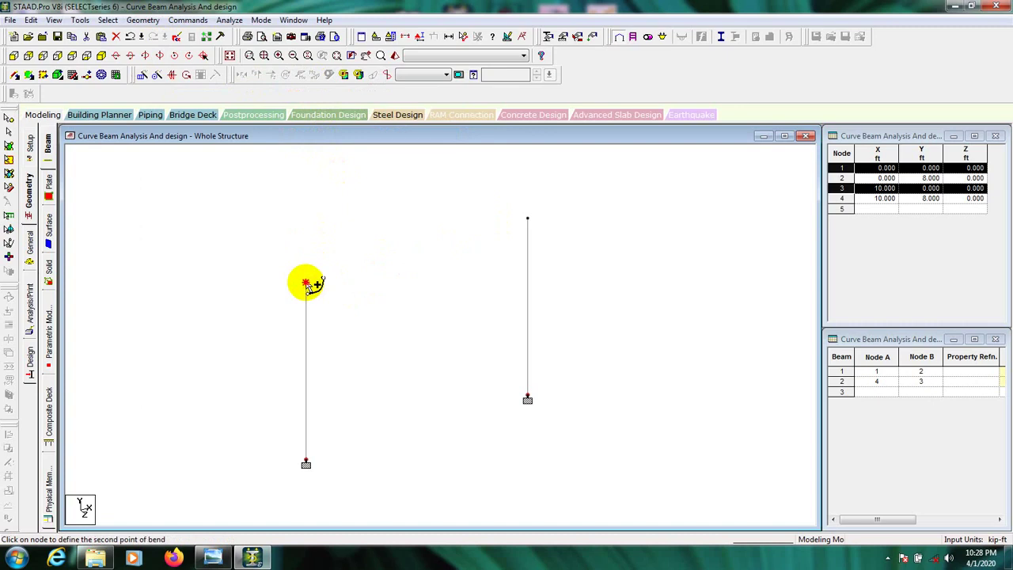
left_click(306, 283)
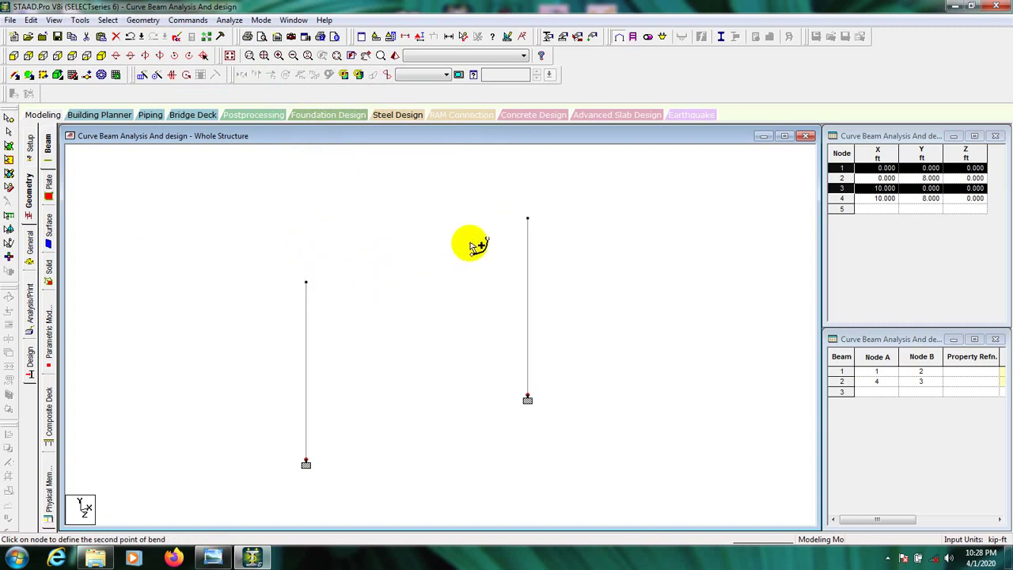
left_click(528, 220)
left_click_drag(526, 214, 632, 194)
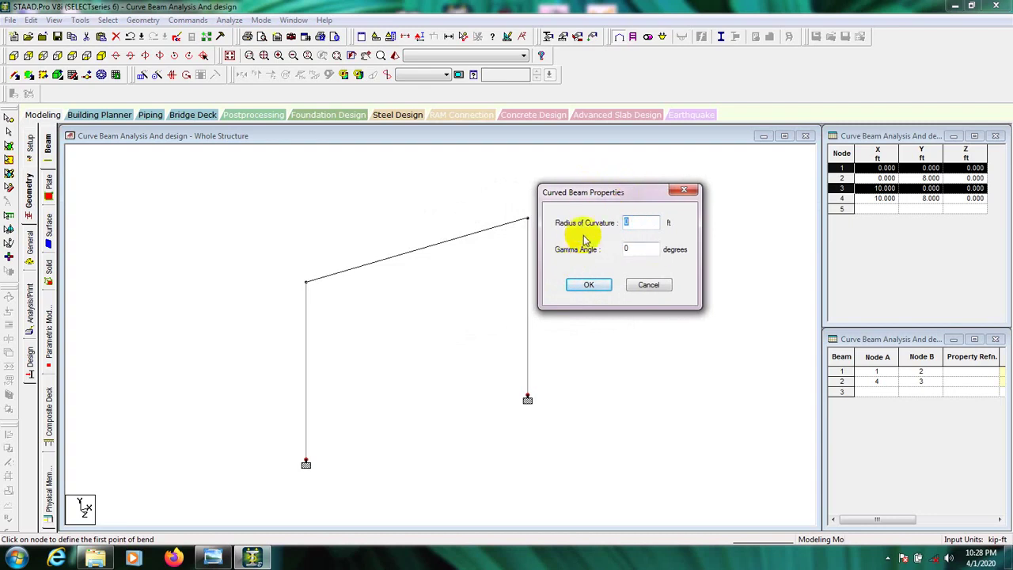
Create the curved beam with a 5 ft radius of curvature and a gamma angle of 0 degrees
left_click(644, 221)
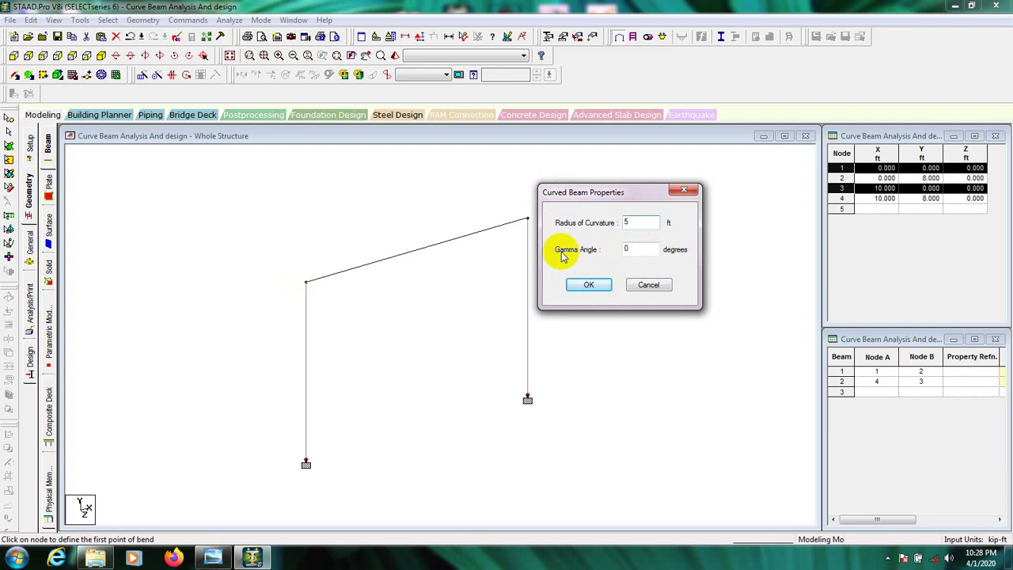
double_click(642, 248)
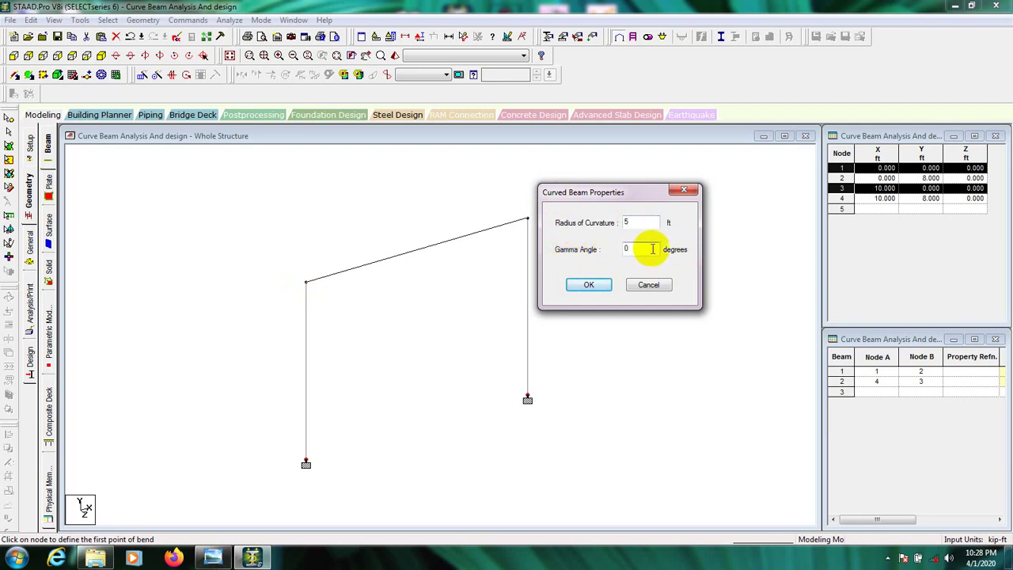
left_click_drag(614, 191, 622, 192)
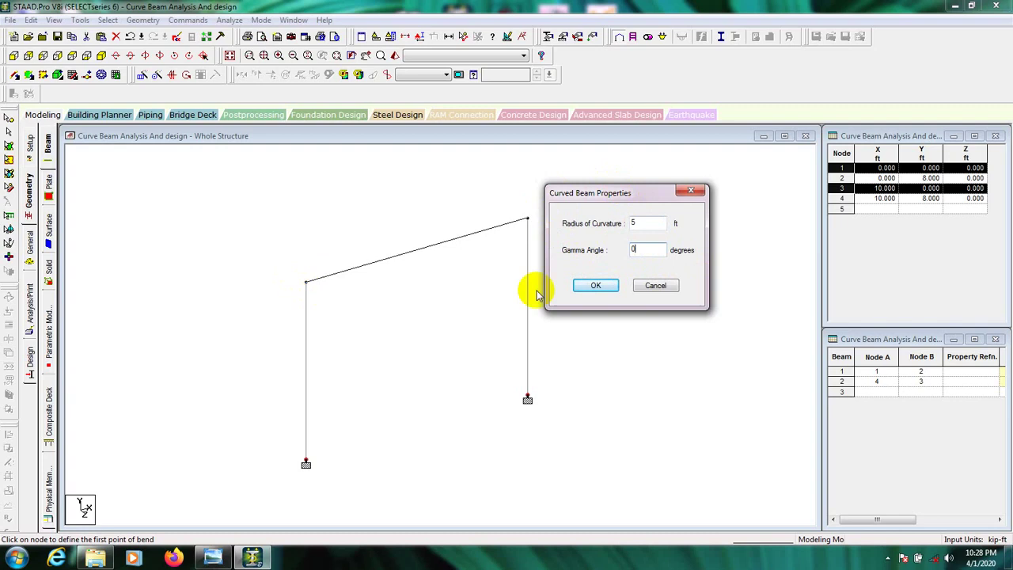
double_click(627, 250)
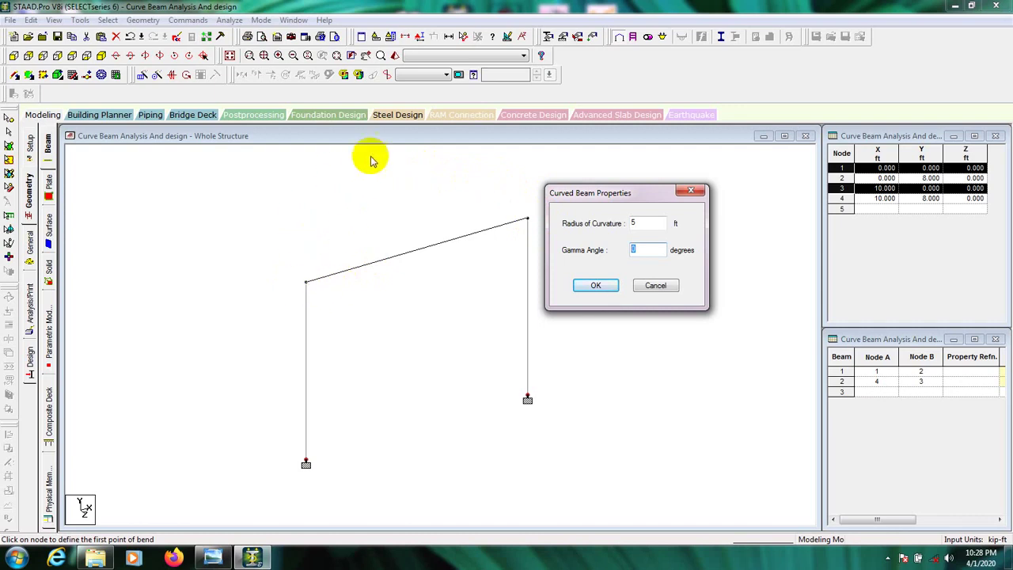
left_click(639, 250)
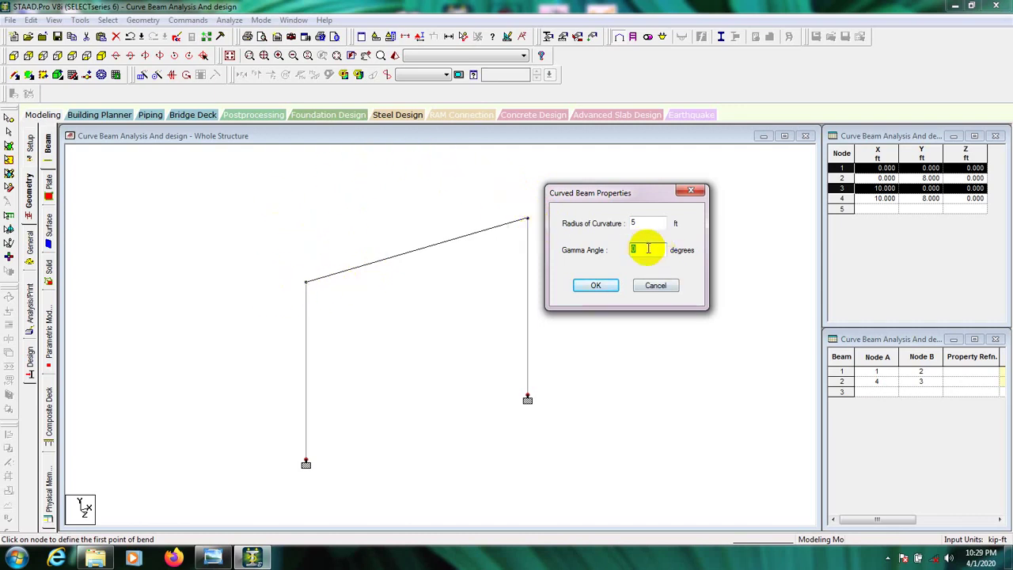
left_click(595, 285)
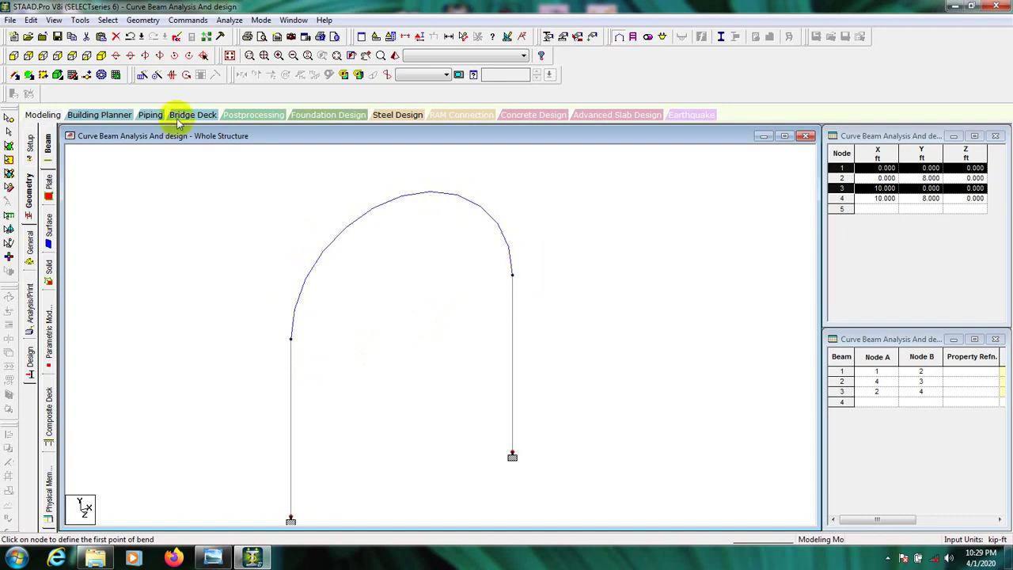
Define a rectangular concrete section with YD 1 ft and ZD 1 ft
left_click(16, 56)
scroll(373, 275, "down", 3)
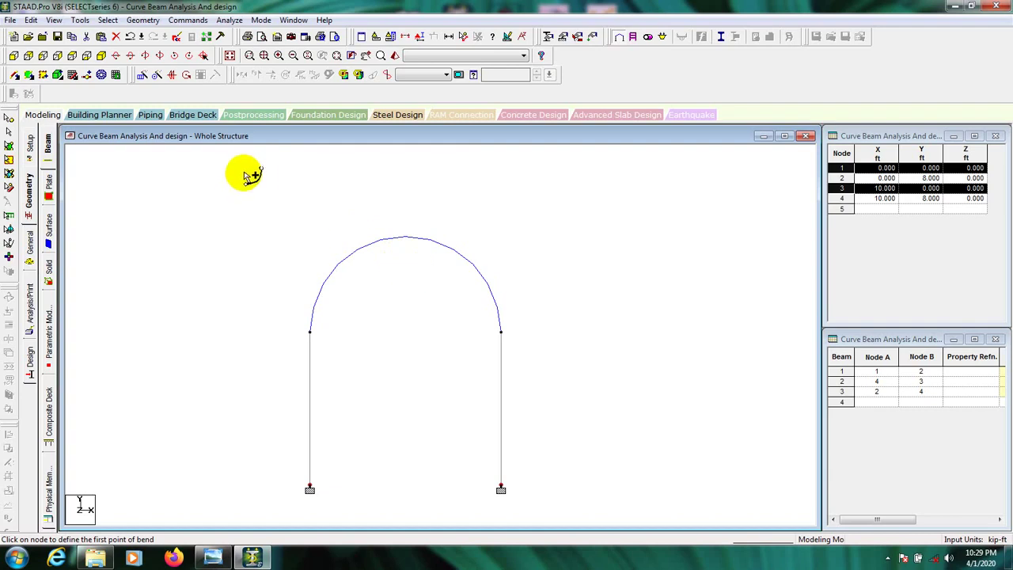
left_click(100, 56)
middle_click_drag(309, 301, 396, 319)
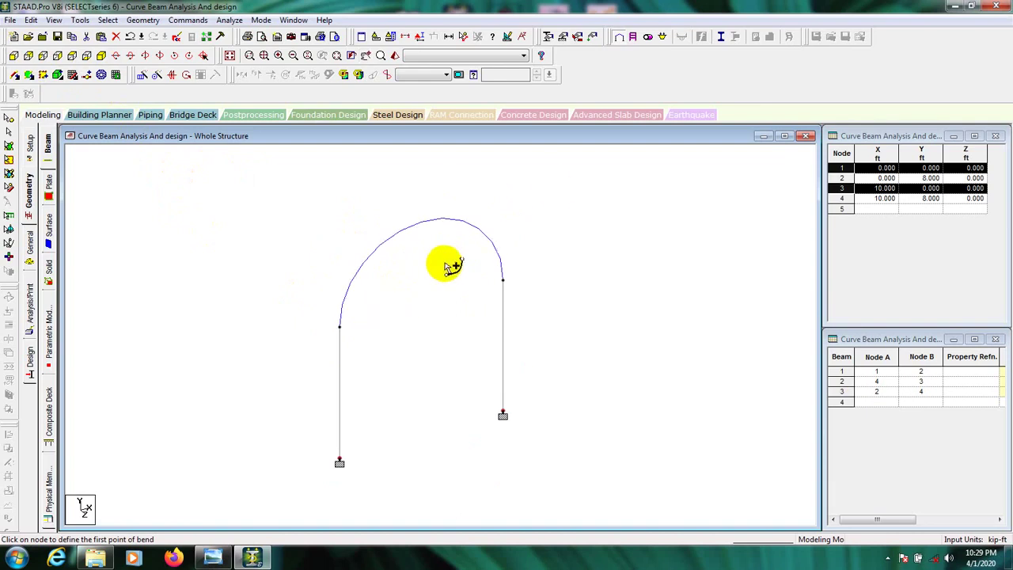
left_click(548, 35)
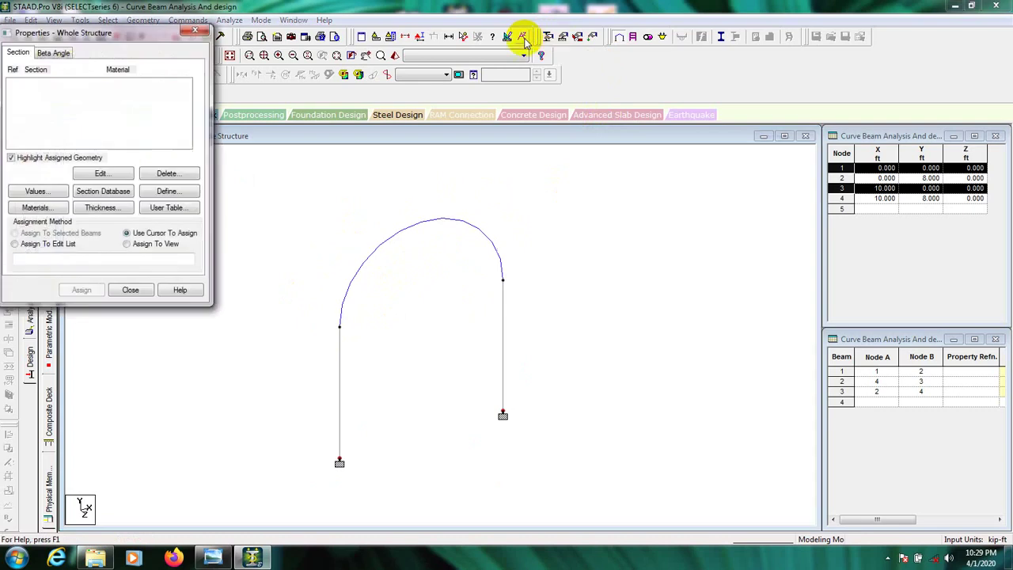
left_click_drag(103, 34, 701, 117)
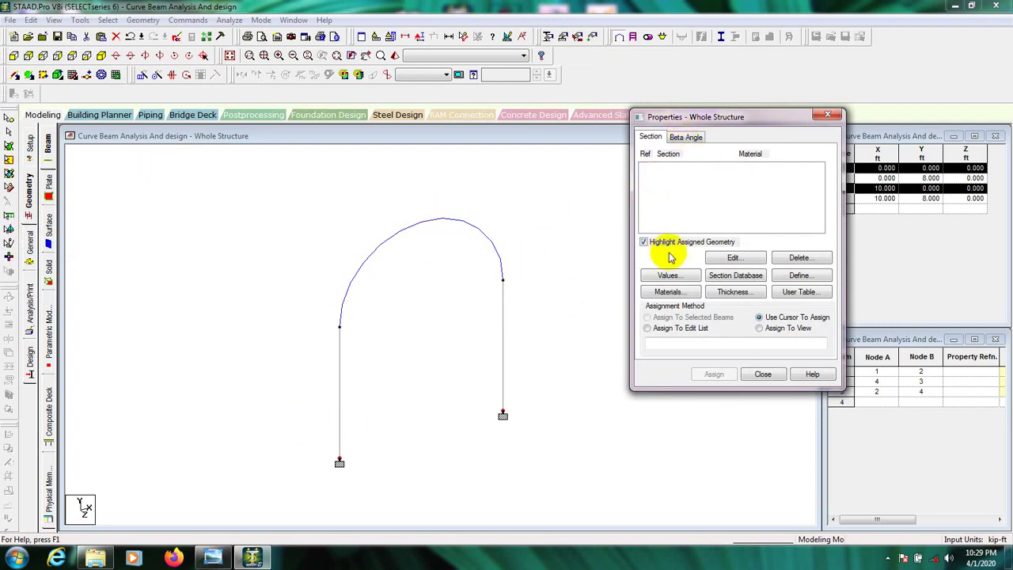
left_click(805, 273)
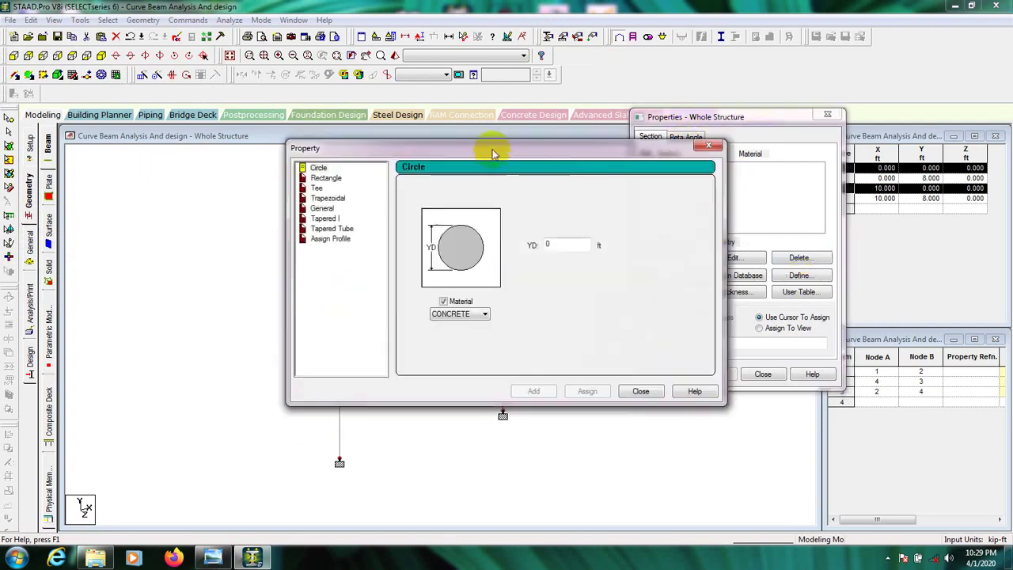
left_click_drag(493, 150, 731, 160)
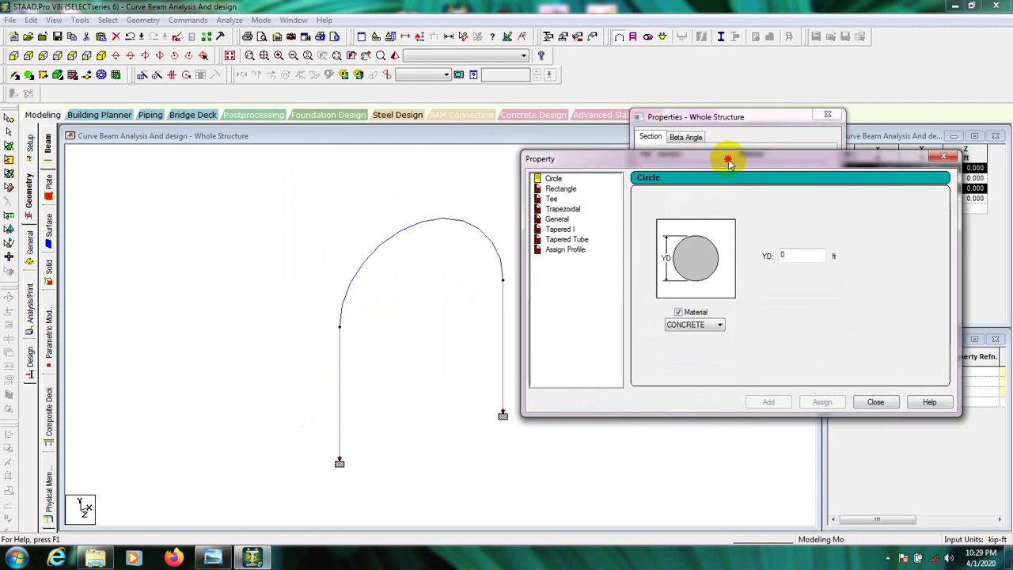
left_click(565, 188)
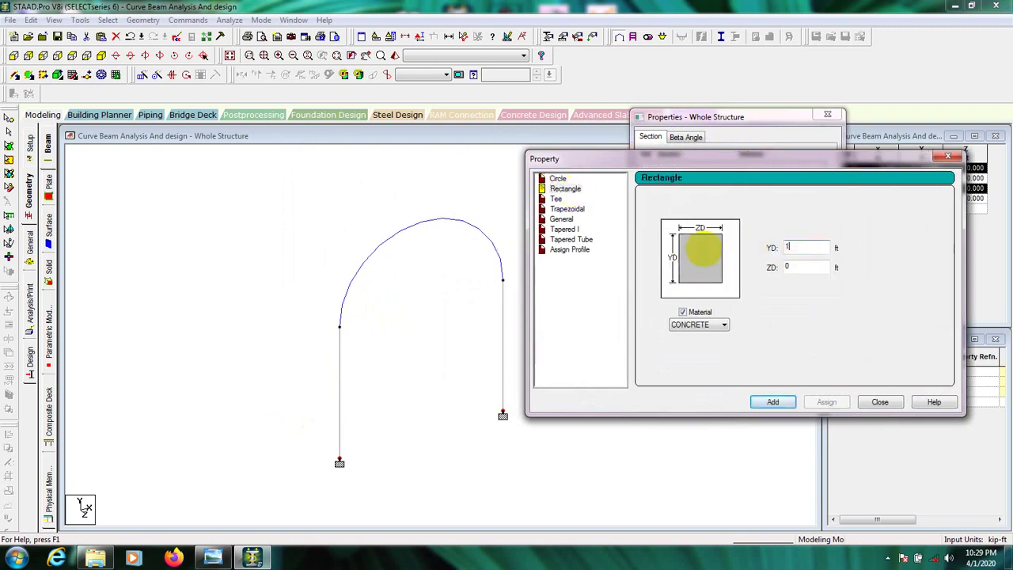
double_click(800, 266)
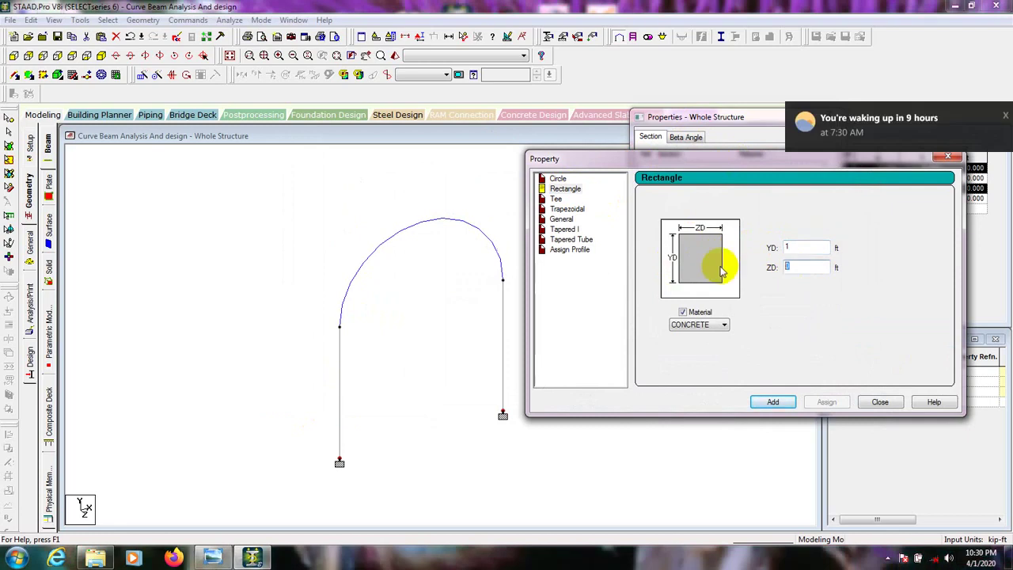
left_click(774, 402)
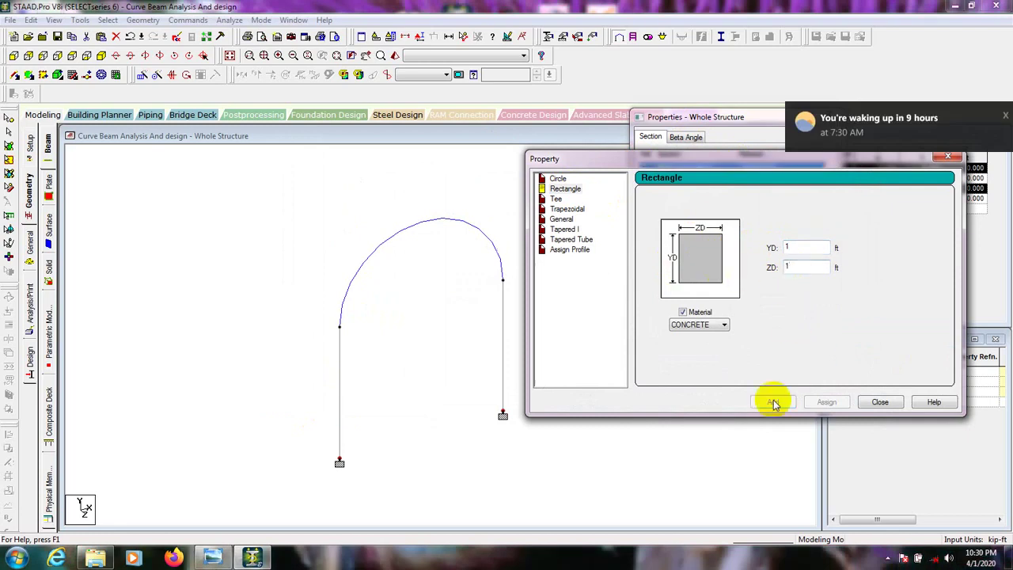
left_click(880, 403)
Assign the rectangular concrete section to all members in the view and close the section properties
left_click_drag(697, 115, 700, 135)
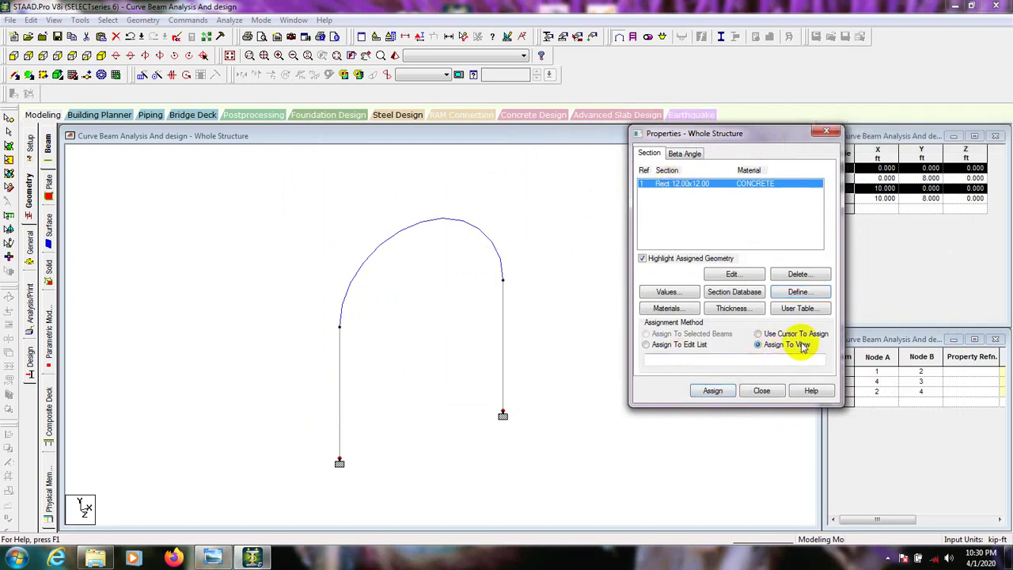
left_click(712, 390)
left_click(773, 302)
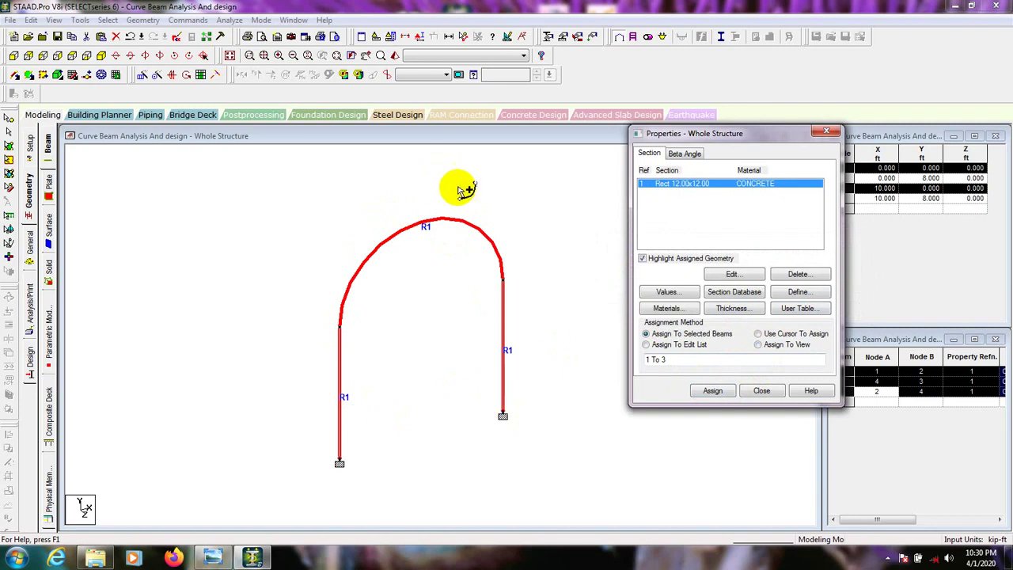
left_click(761, 390)
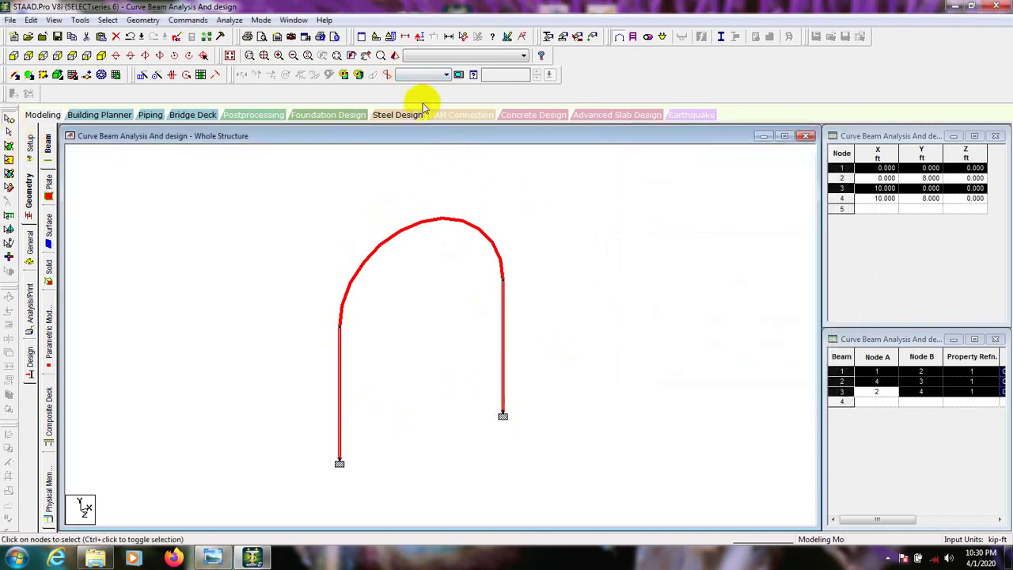
Examine the frame from several angles in a 3D rendered view, then close the rendering
left_click(390, 38)
left_click_drag(502, 266, 508, 340)
left_click_drag(580, 308, 452, 366)
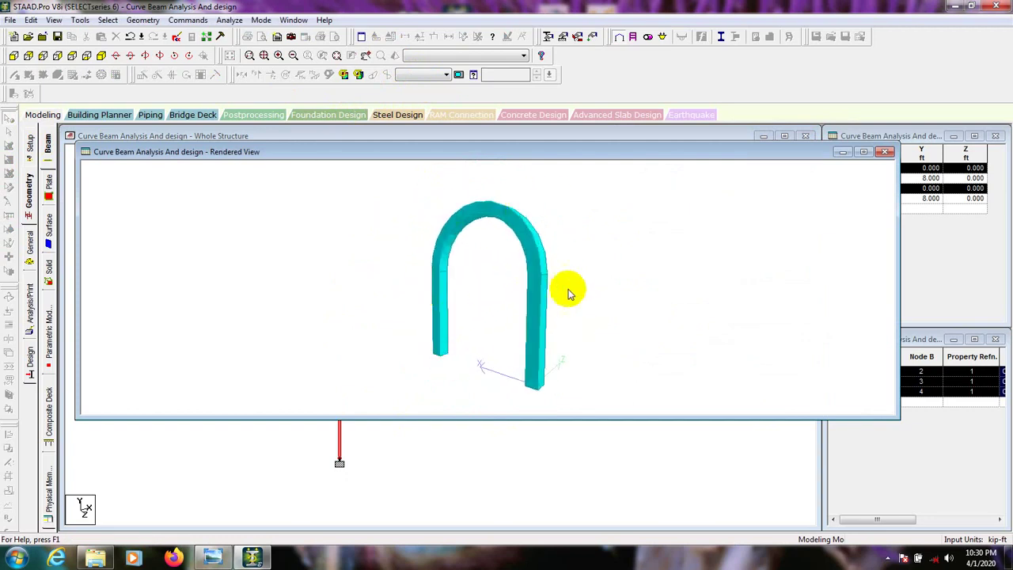
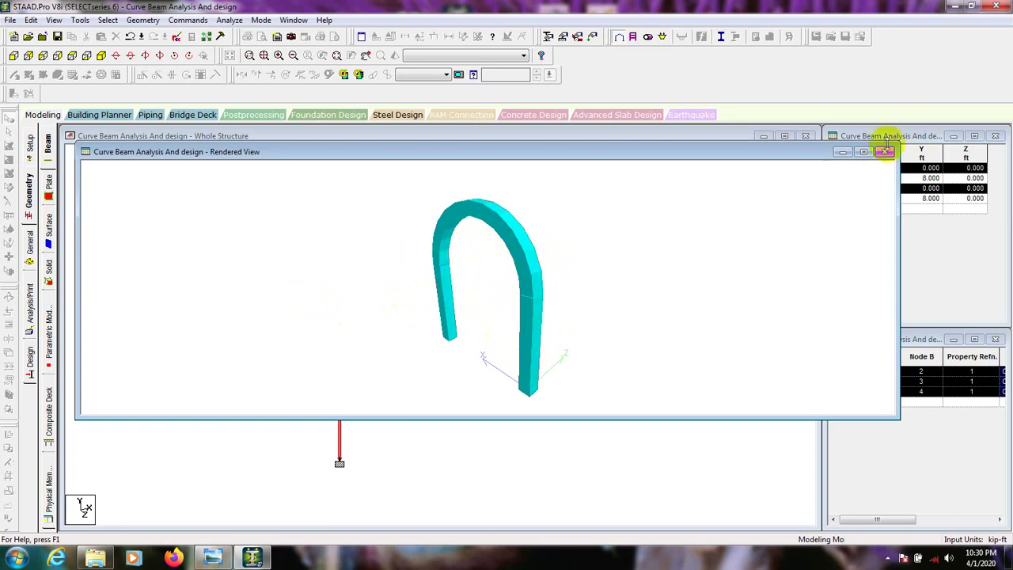
left_click(884, 151)
Select the curved beam and delete it, leaving both columns in place
left_click(384, 242)
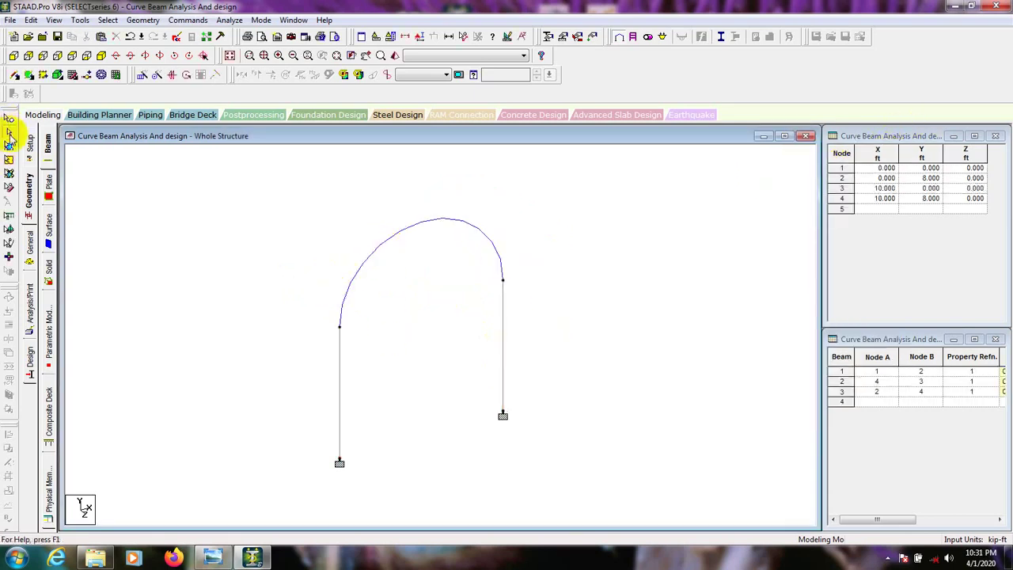
left_click(398, 239)
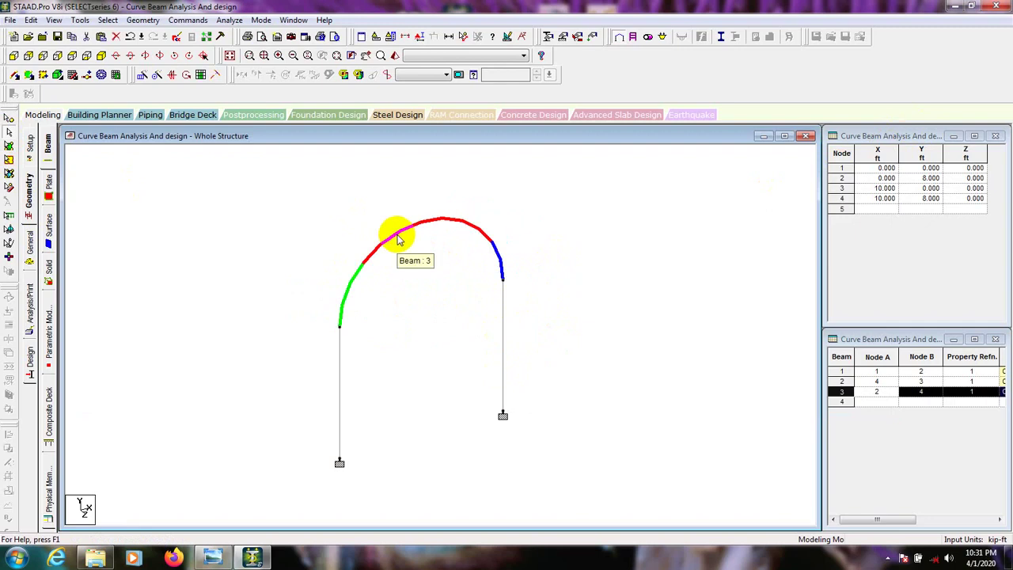
key("Delete")
left_click(538, 306)
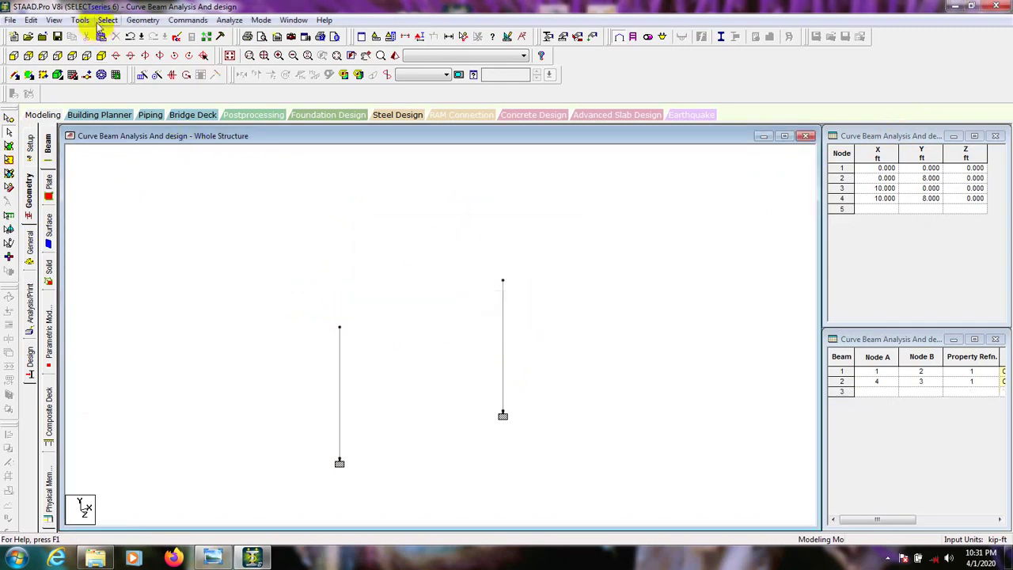
Draw a new curved beam from the first column's top node to the second column's top node
left_click(141, 20)
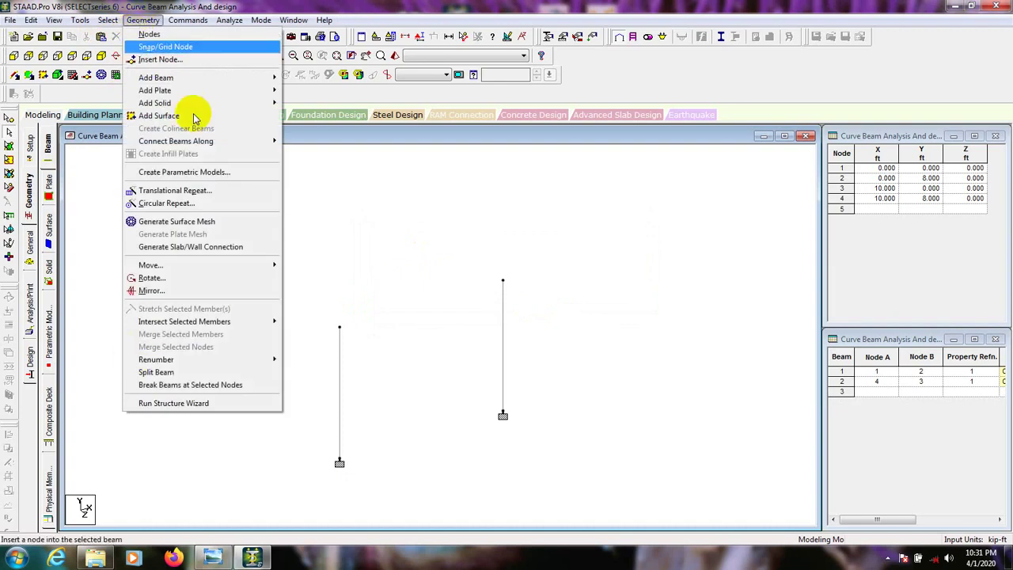
mouse_move(162, 79)
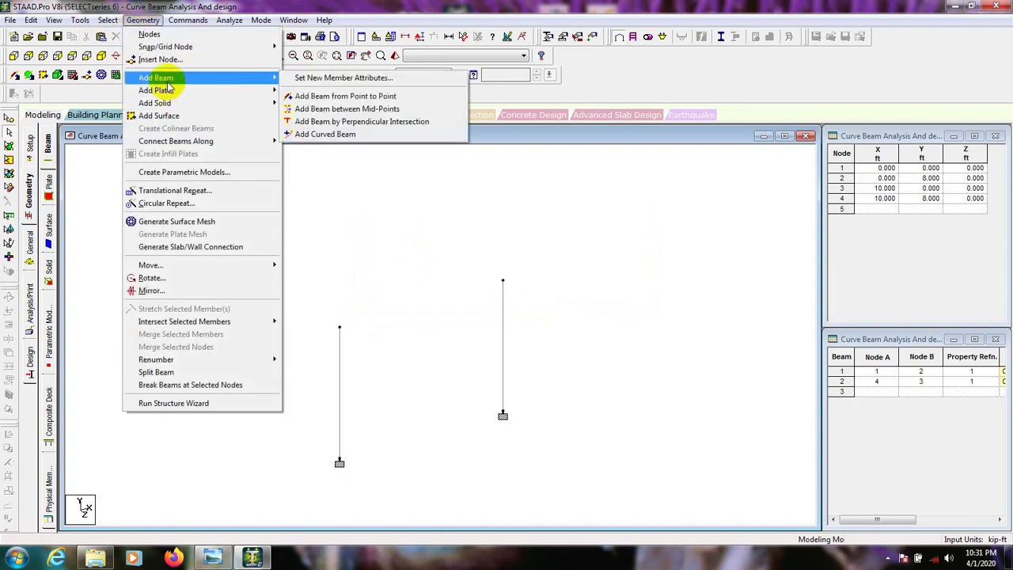
left_click(321, 134)
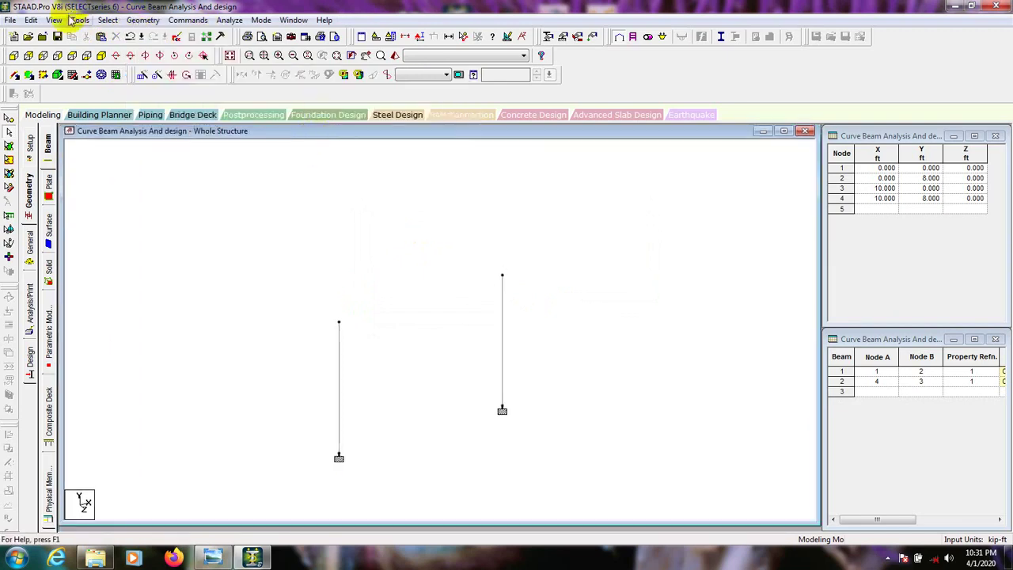
left_click(143, 20)
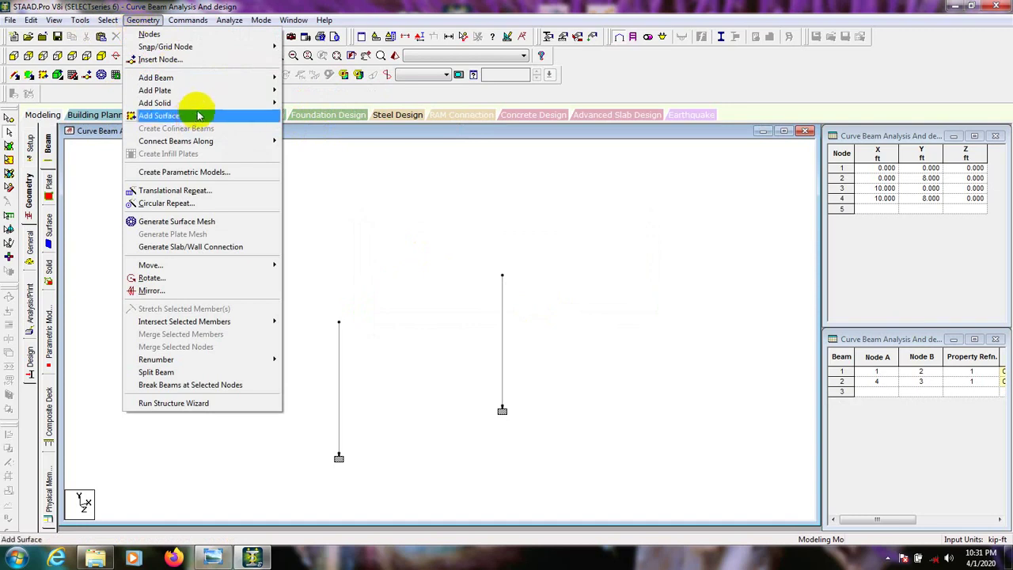
mouse_move(230, 81)
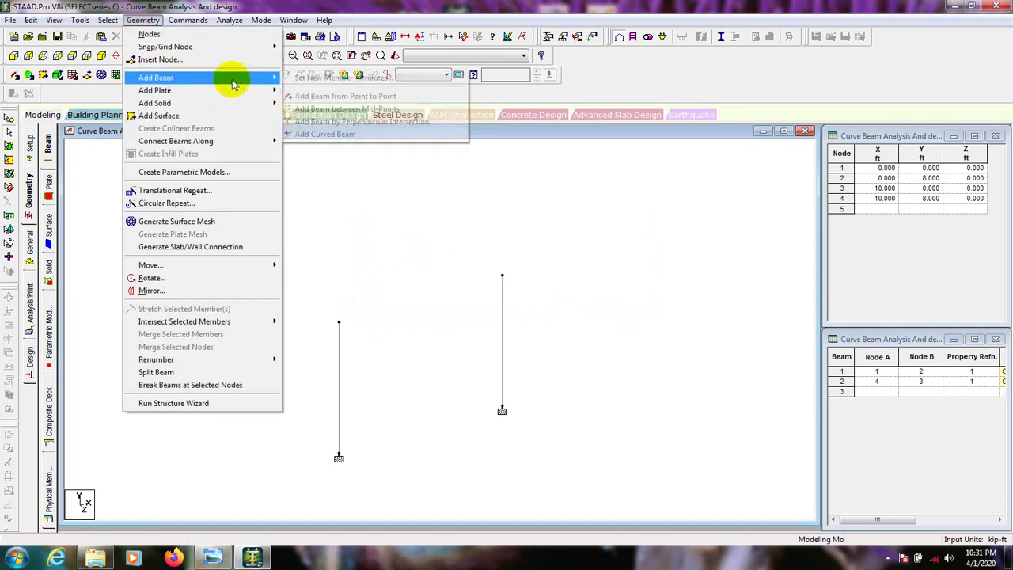
left_click(345, 133)
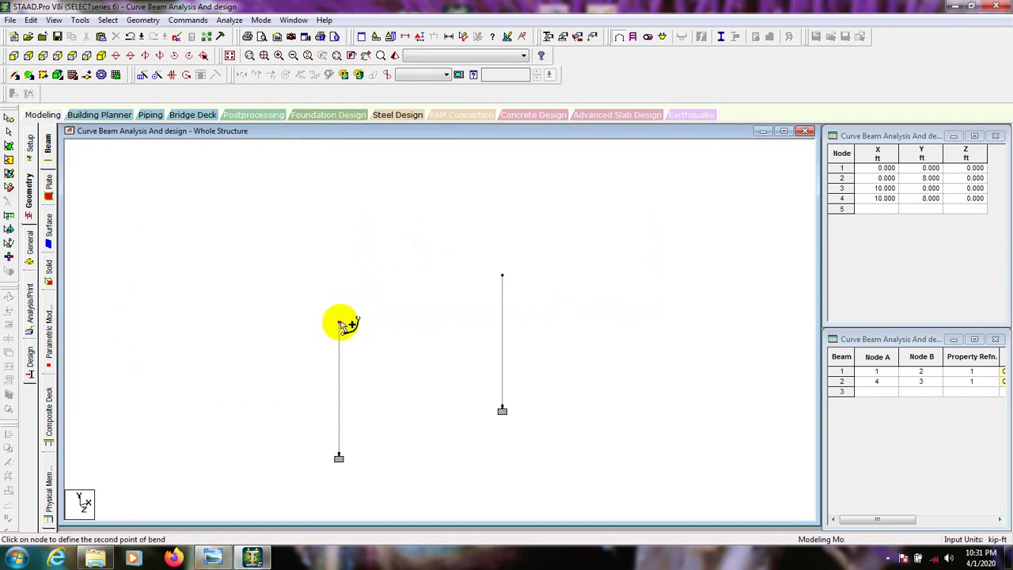
left_click(503, 277)
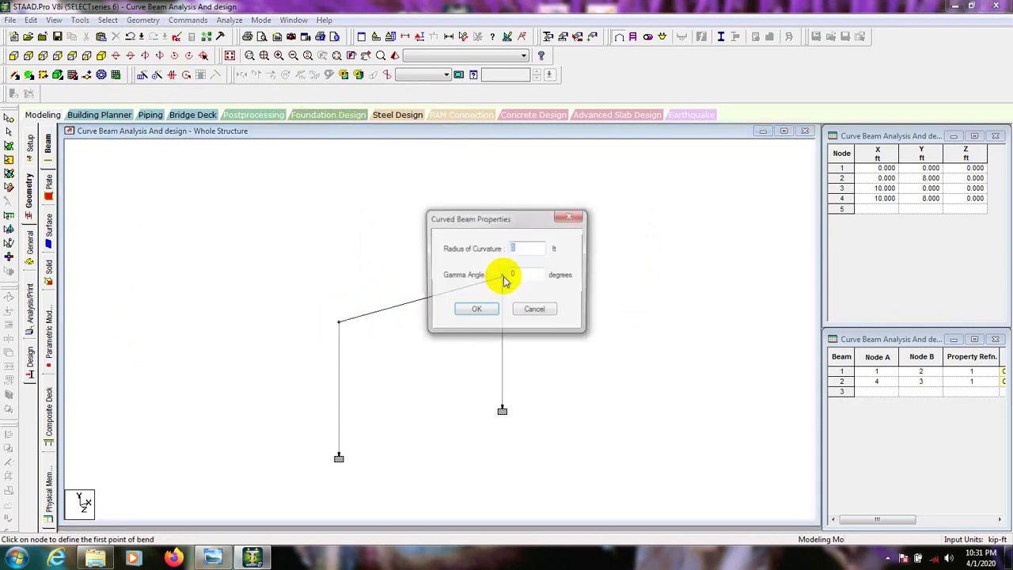
Set the new curved beam's radius of curvature to 5 ft with a negative gamma angle and create it
left_click_drag(463, 219, 604, 220)
left_click(640, 250)
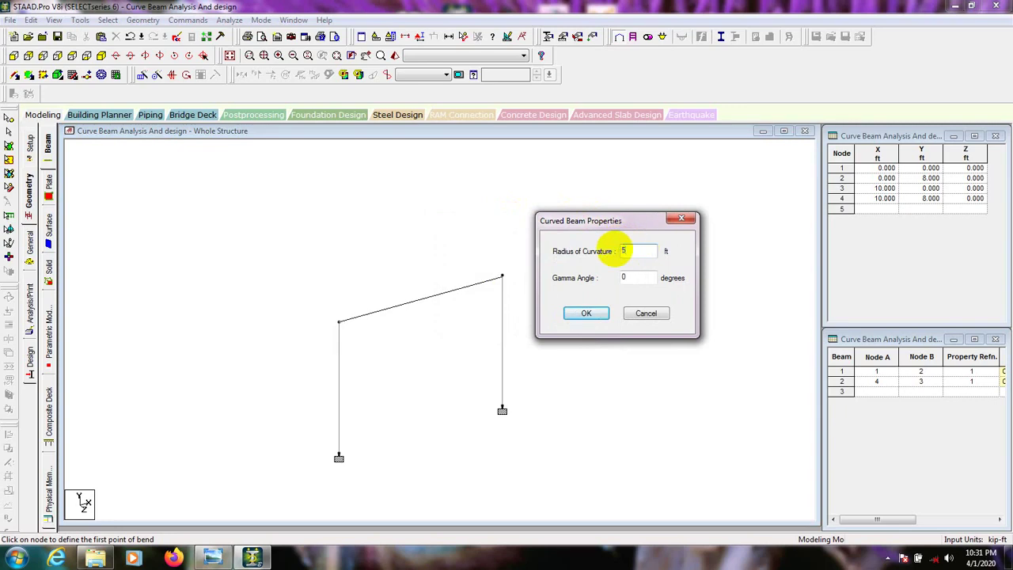
type("5")
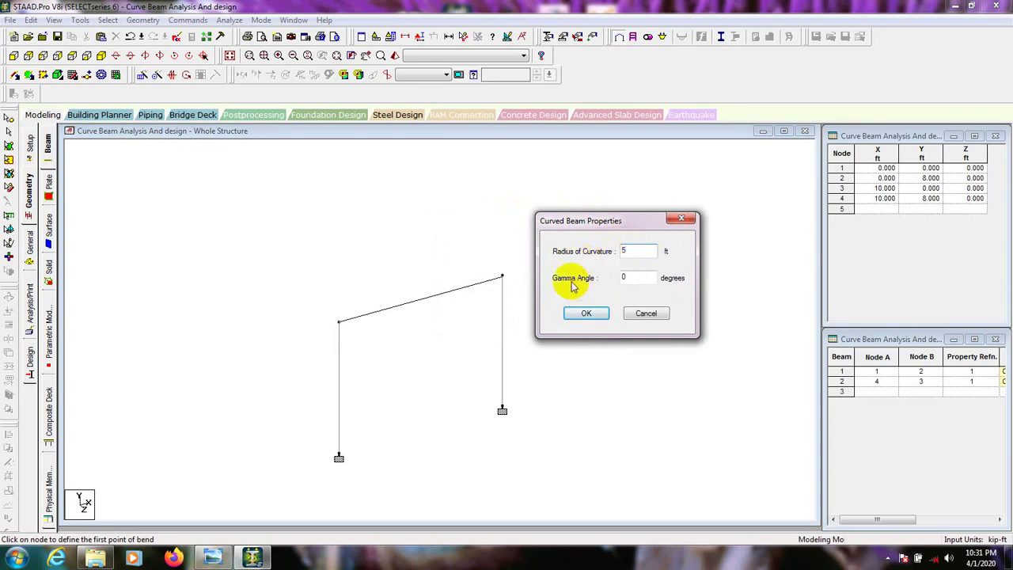
double_click(643, 278)
left_click(624, 278)
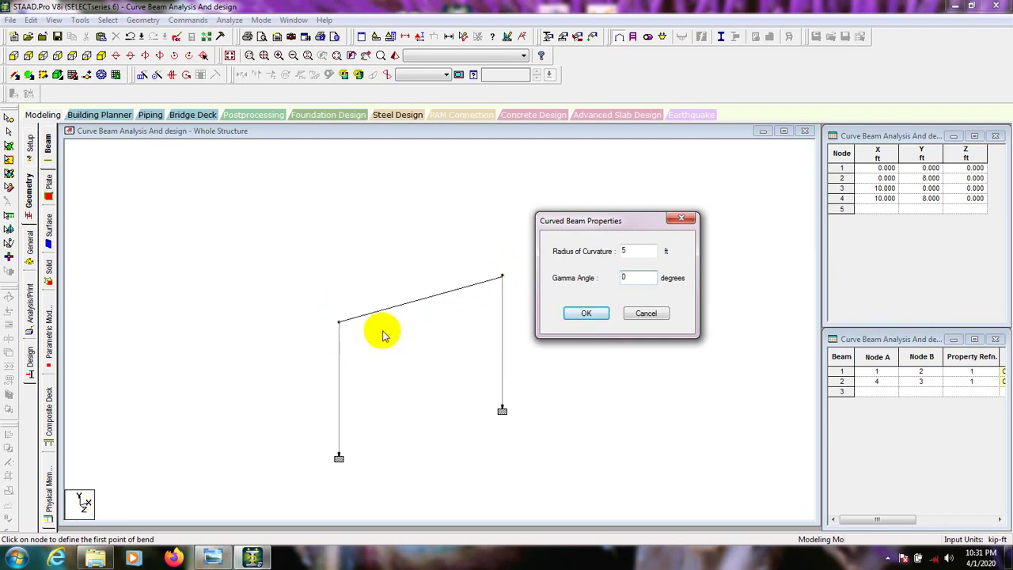
left_click_drag(653, 277, 562, 279)
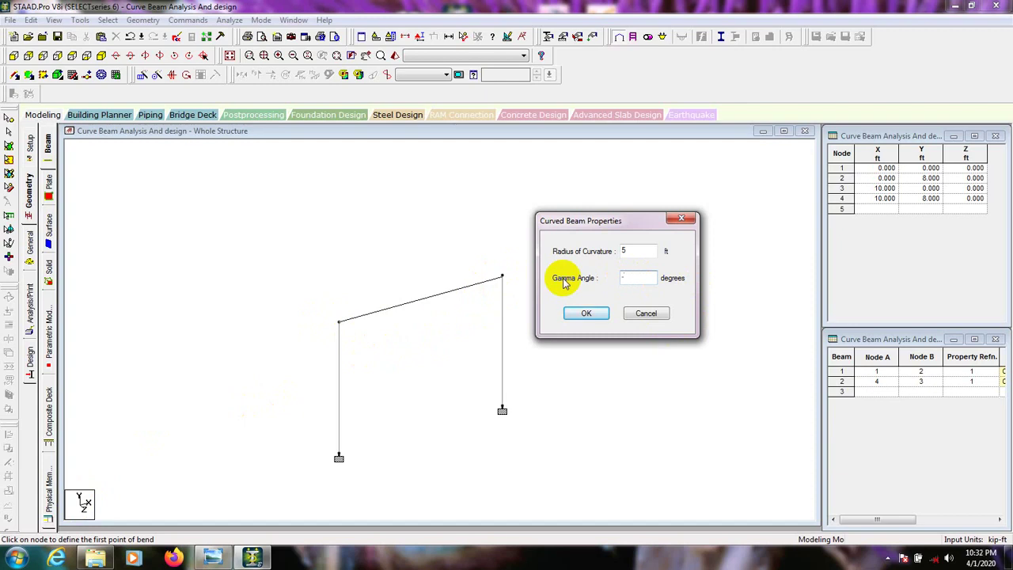
left_click(589, 314)
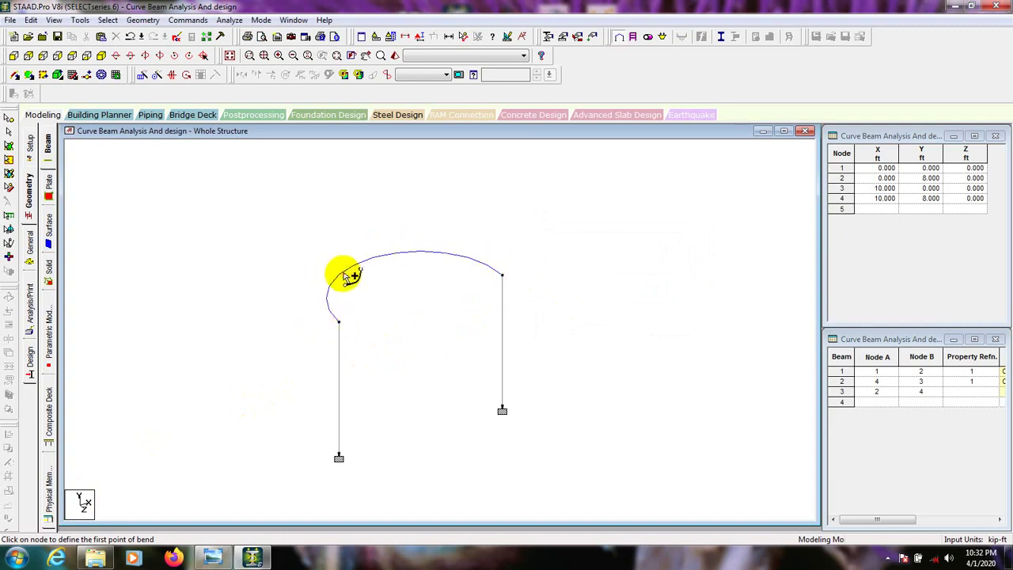
Add a second curved beam between the two column tops with a 5 ft radius of curvature and a 90 degree gamma angle
left_click(338, 322)
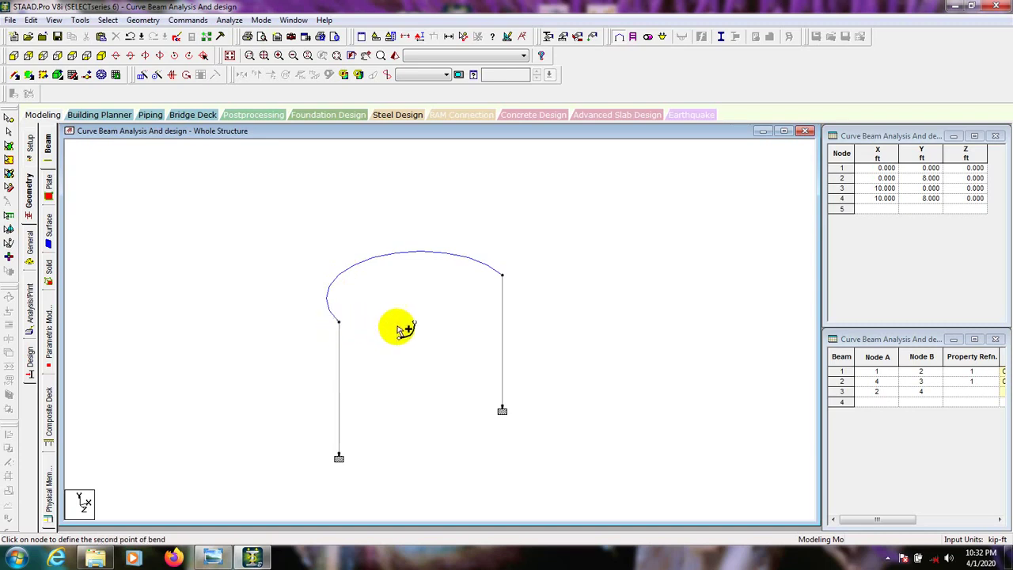
left_click(502, 276)
left_click_drag(515, 211, 631, 250)
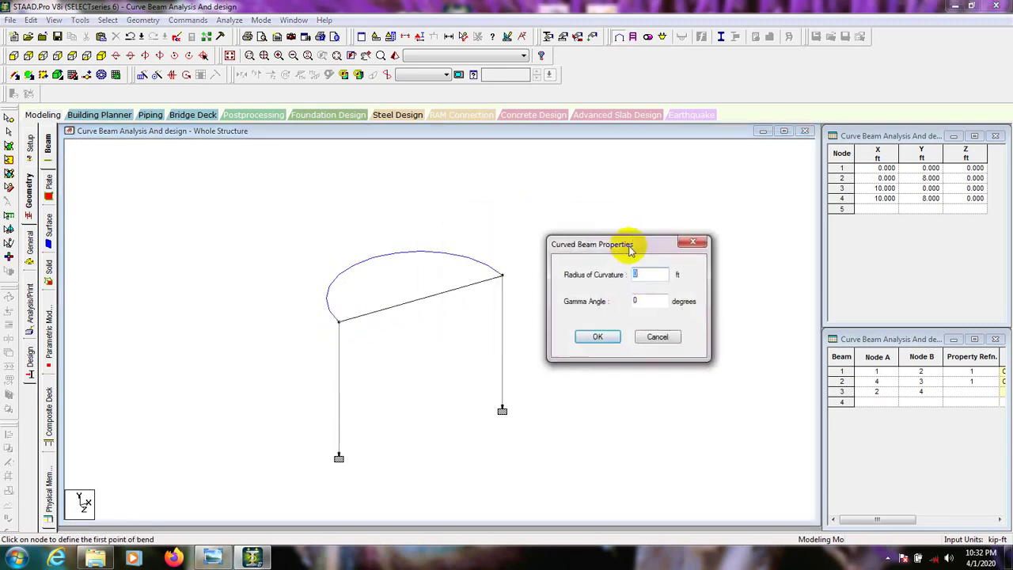
left_click(612, 279)
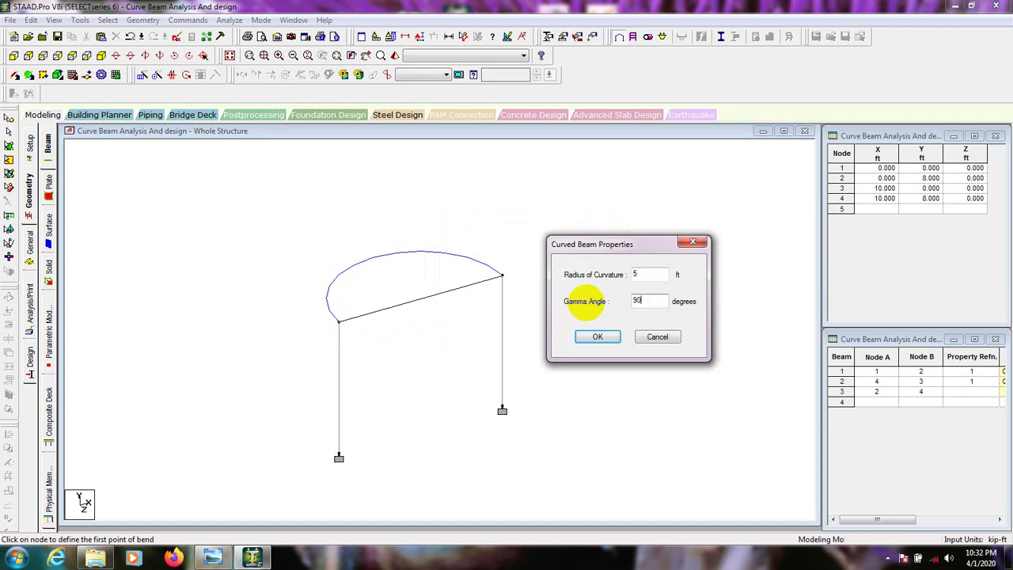
left_click(597, 336)
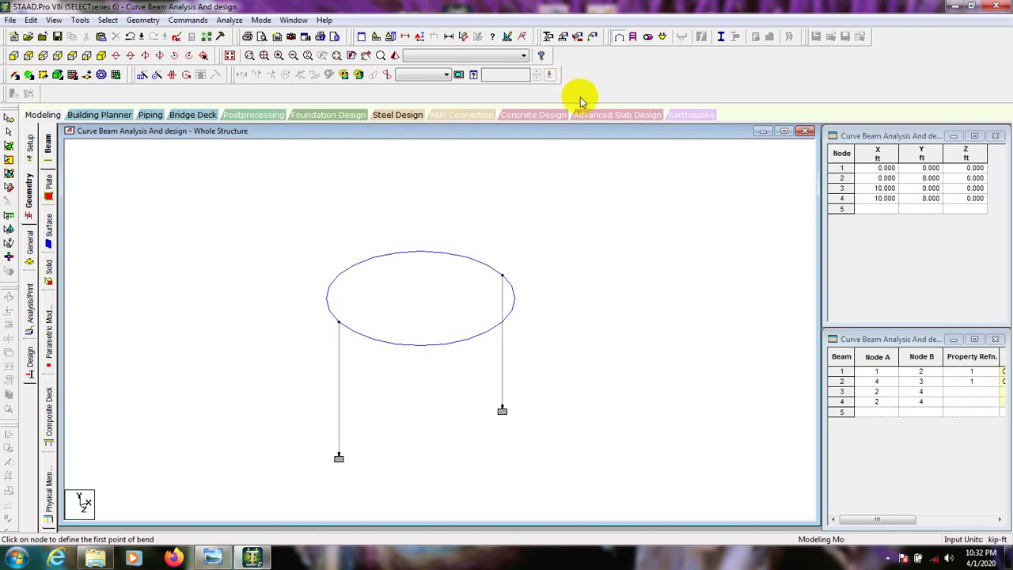
Assign the Rect 12.00x12.00 concrete section to all members in the view
left_click(593, 36)
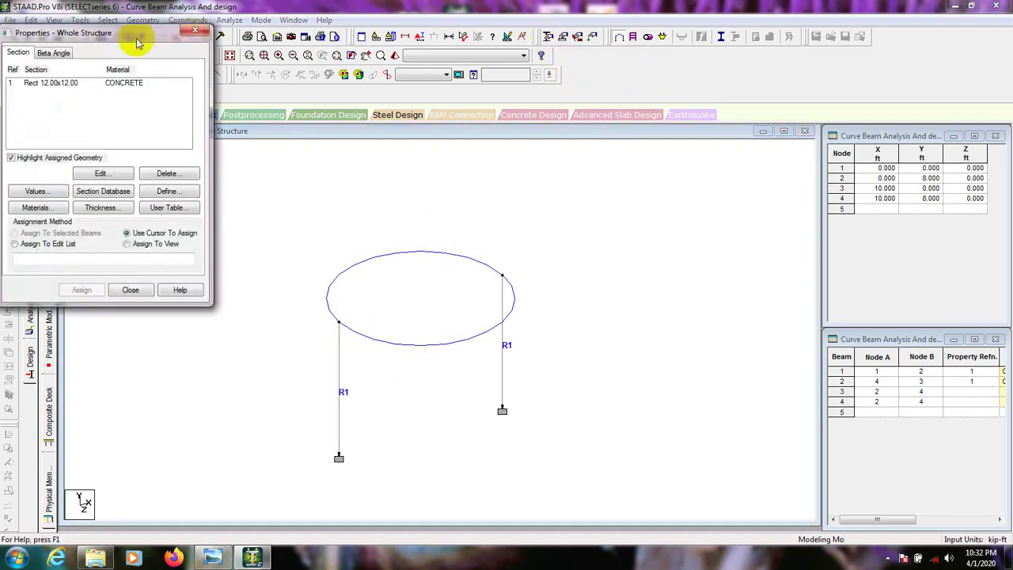
left_click_drag(136, 42, 774, 125)
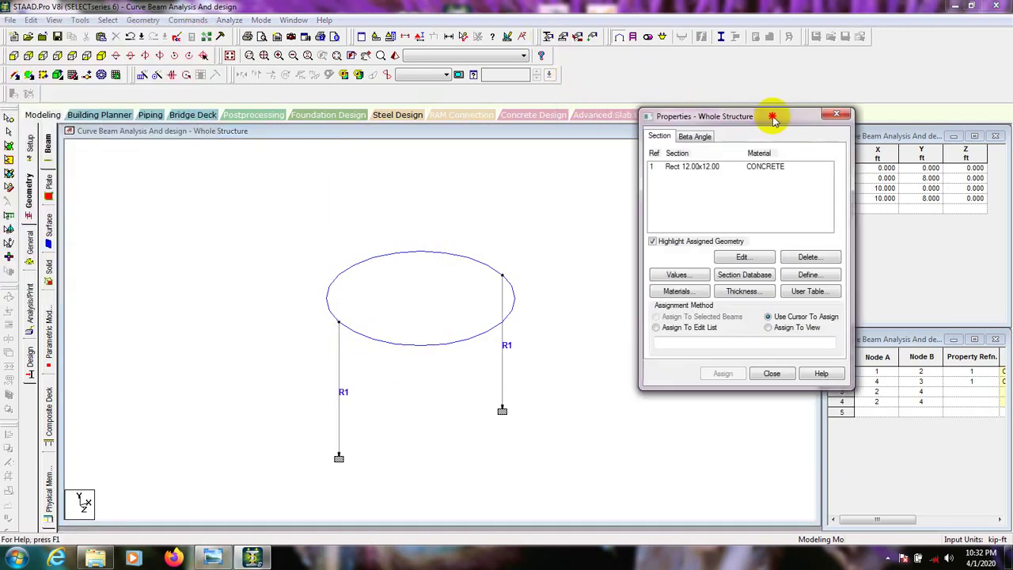
left_click(691, 176)
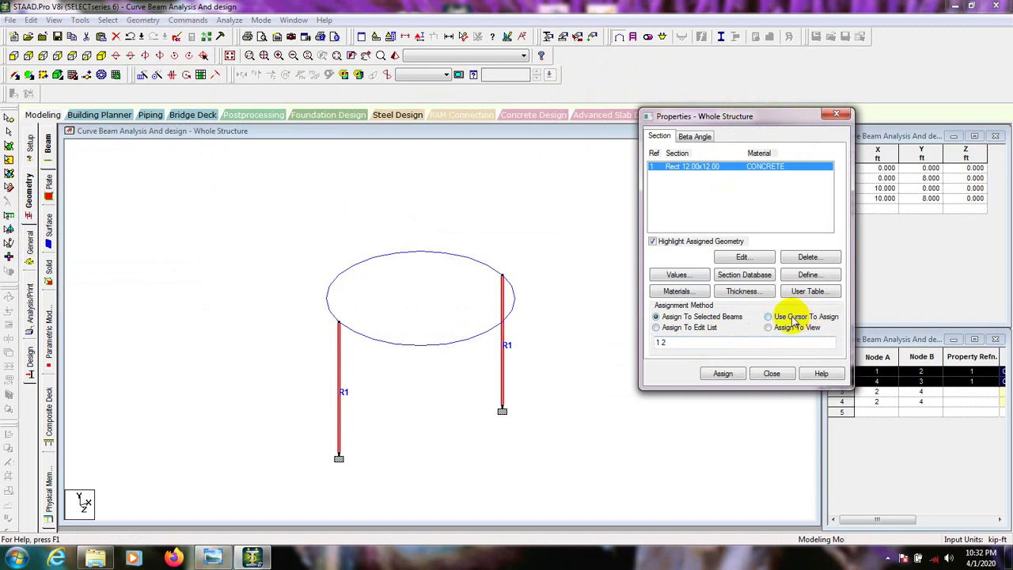
left_click(768, 328)
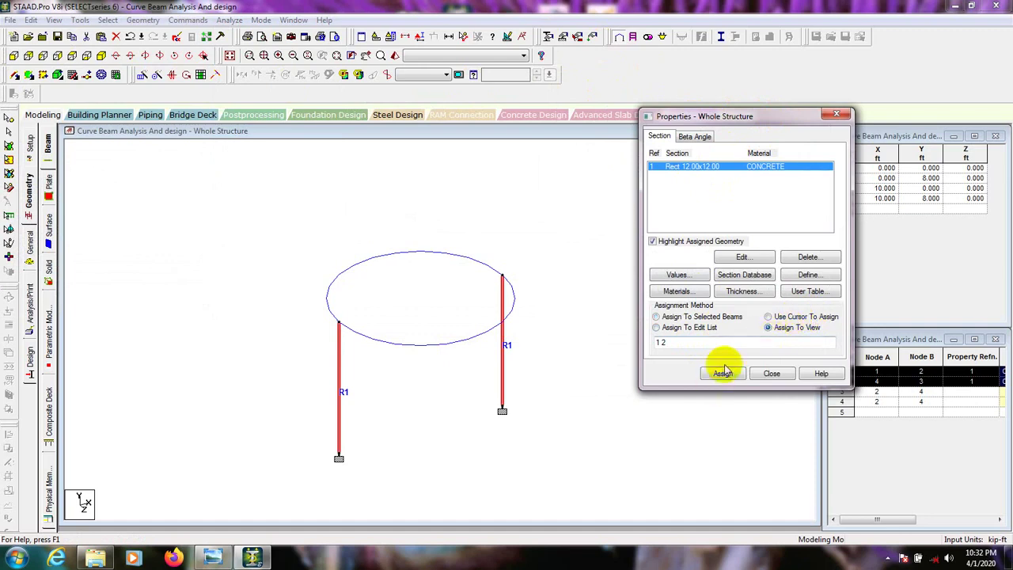
left_click(722, 372)
left_click(715, 283)
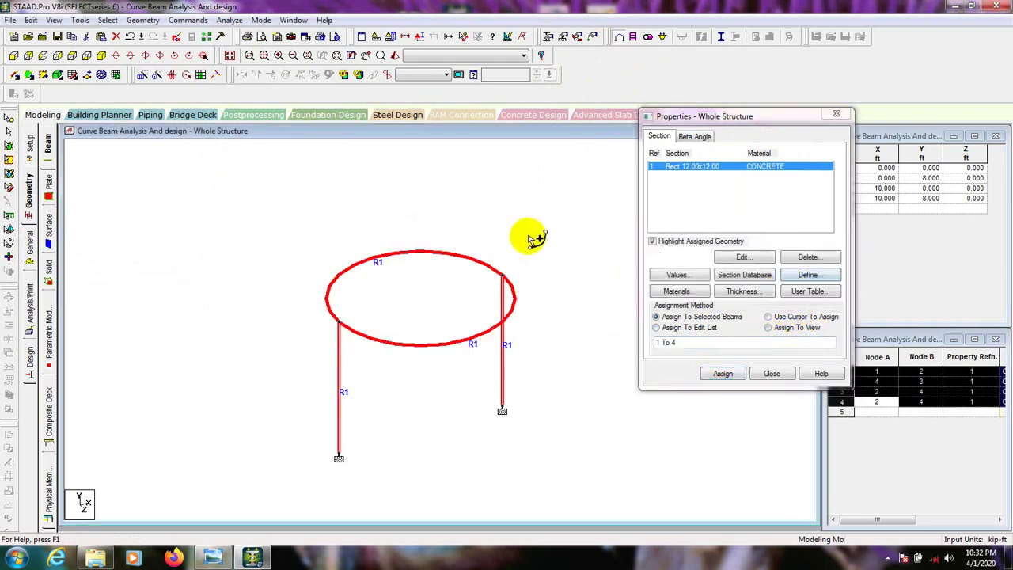
Examine the ring beam and columns from several angles in a 3D rendered view, then close the properties window and the rendering
left_click(392, 54)
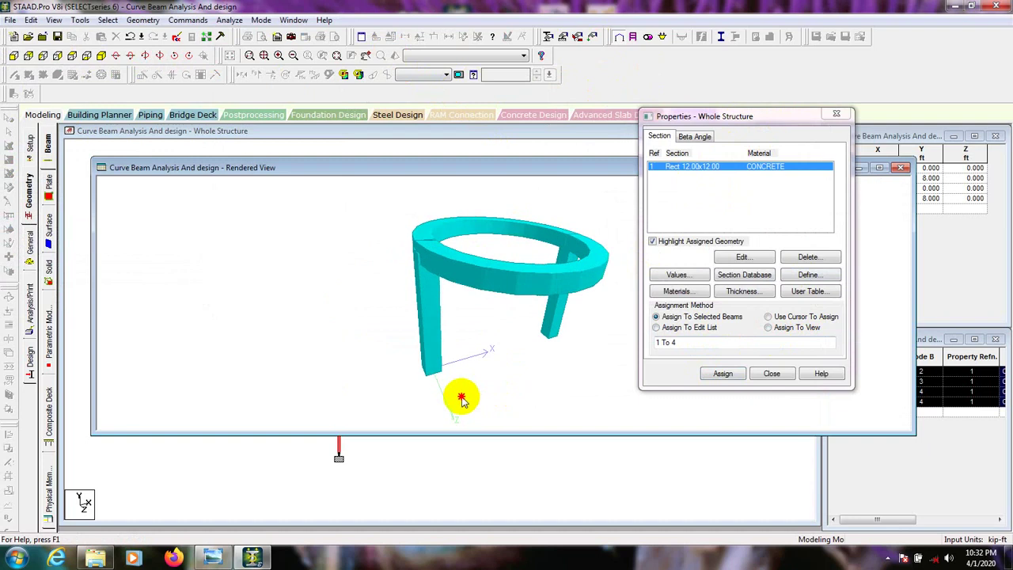
left_click_drag(461, 399, 466, 344)
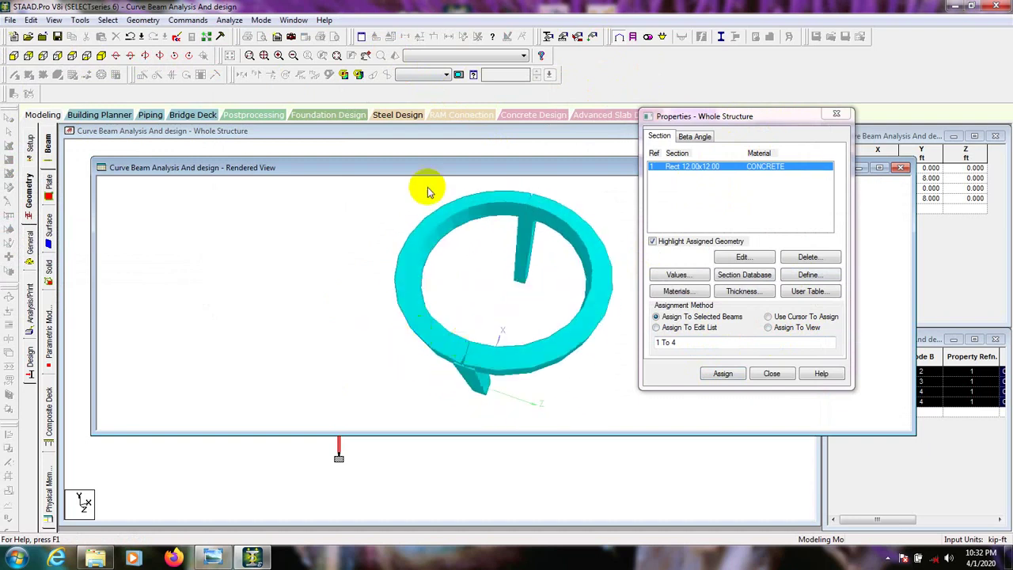
left_click_drag(571, 364, 317, 324)
left_click_drag(500, 350, 356, 342)
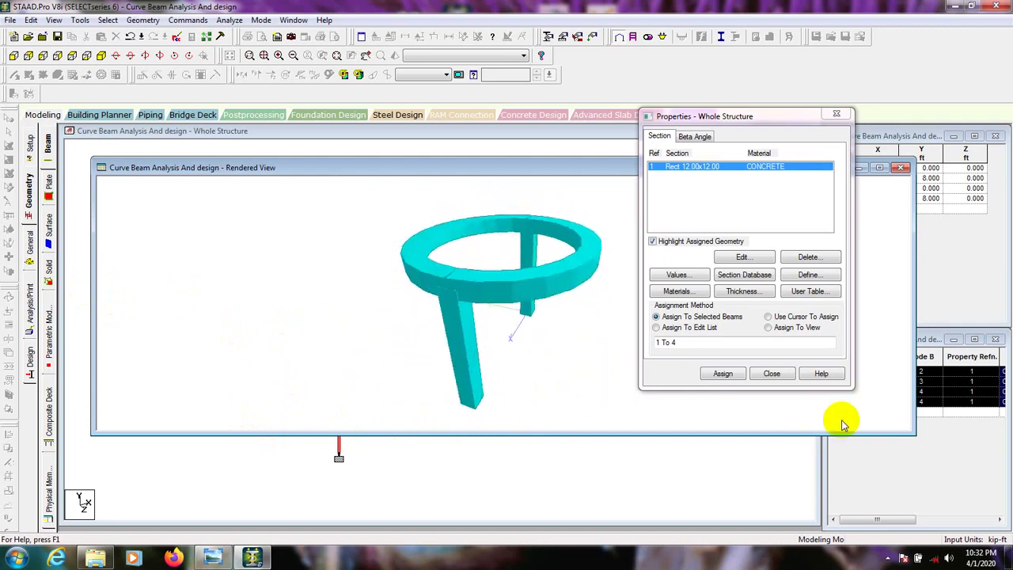
left_click(771, 372)
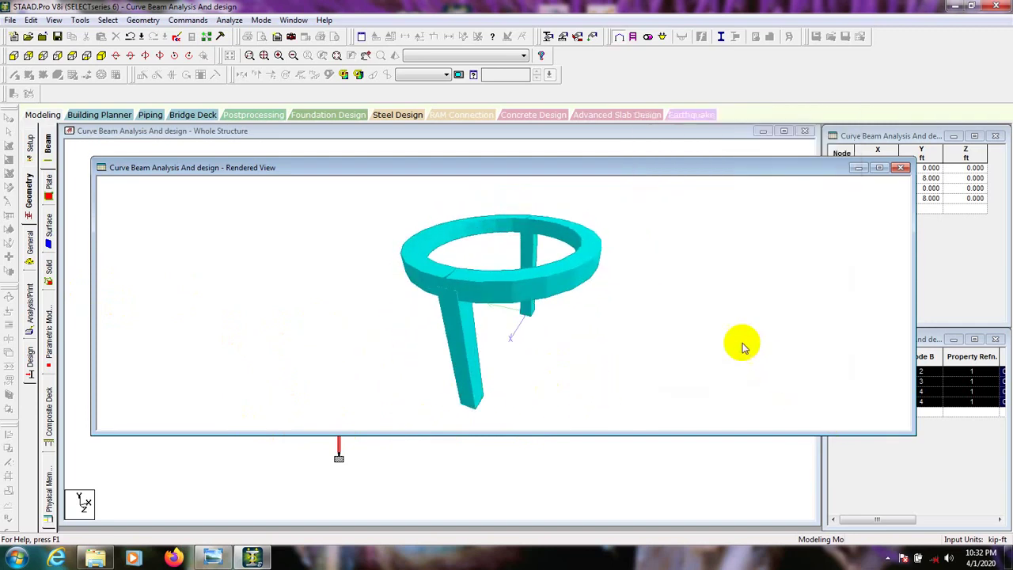
left_click(900, 168)
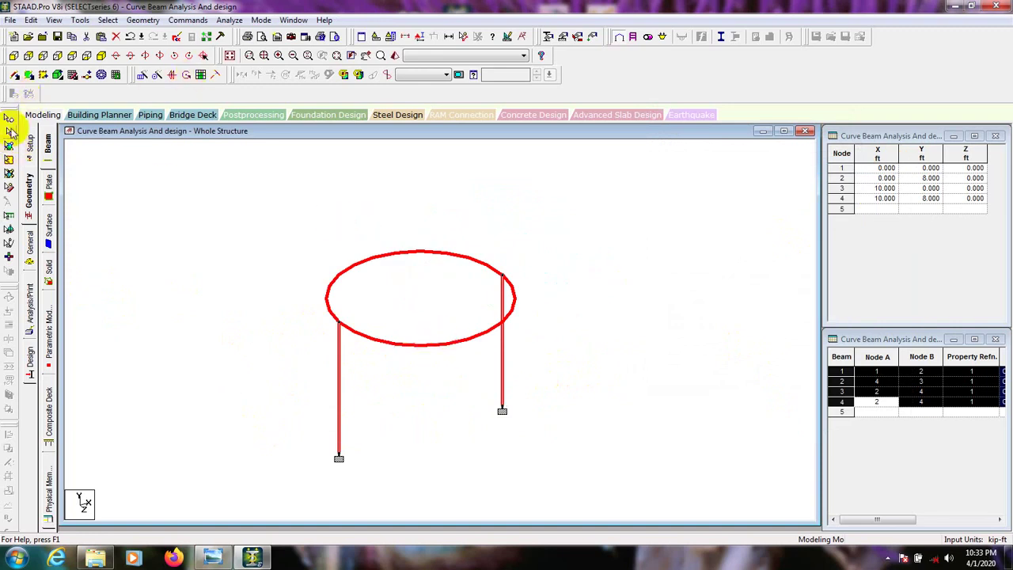
Delete the front curved beam (beam 4), keeping the rear curved beam and both columns
left_click(395, 382)
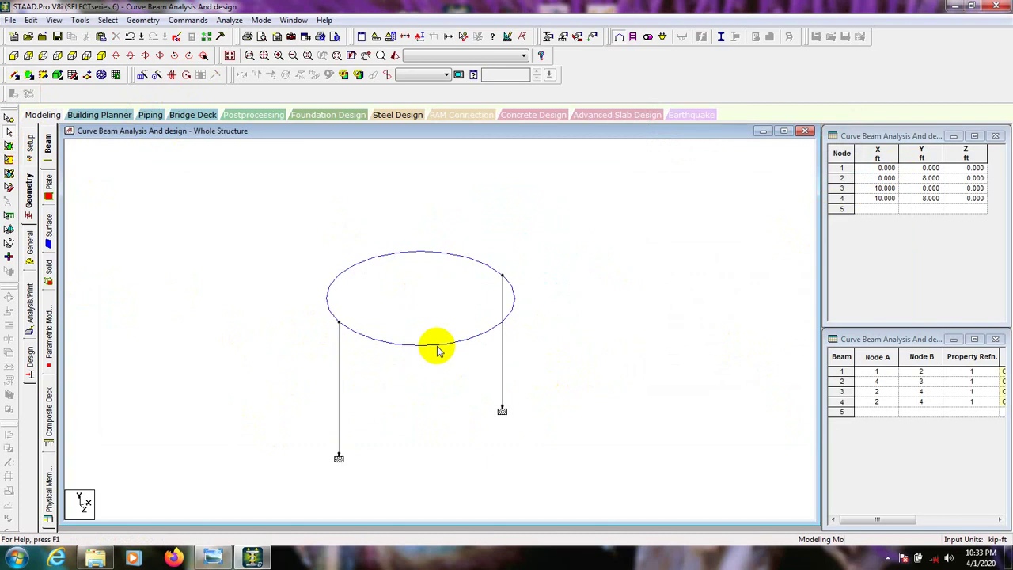
left_click(437, 346)
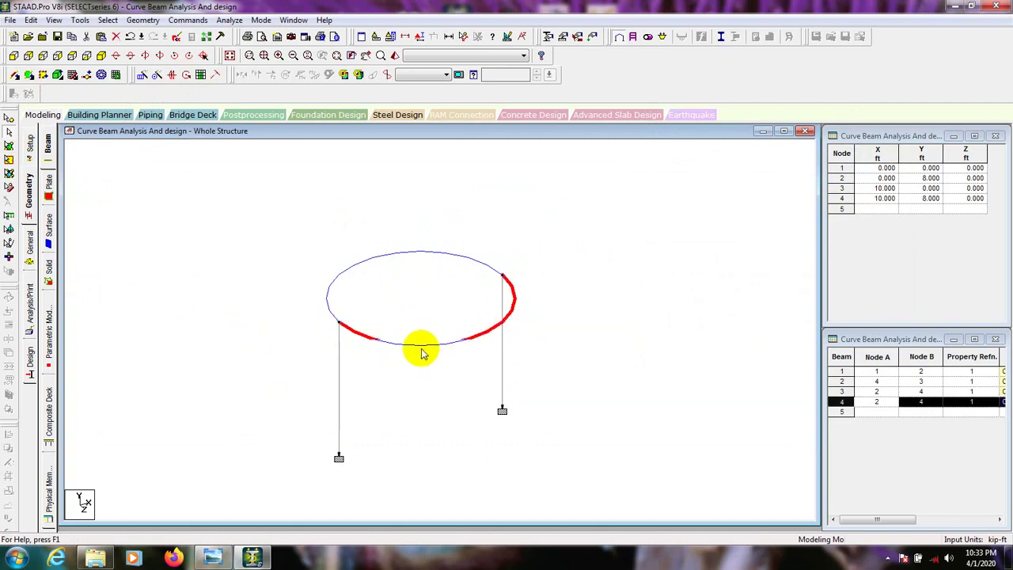
left_click(375, 255)
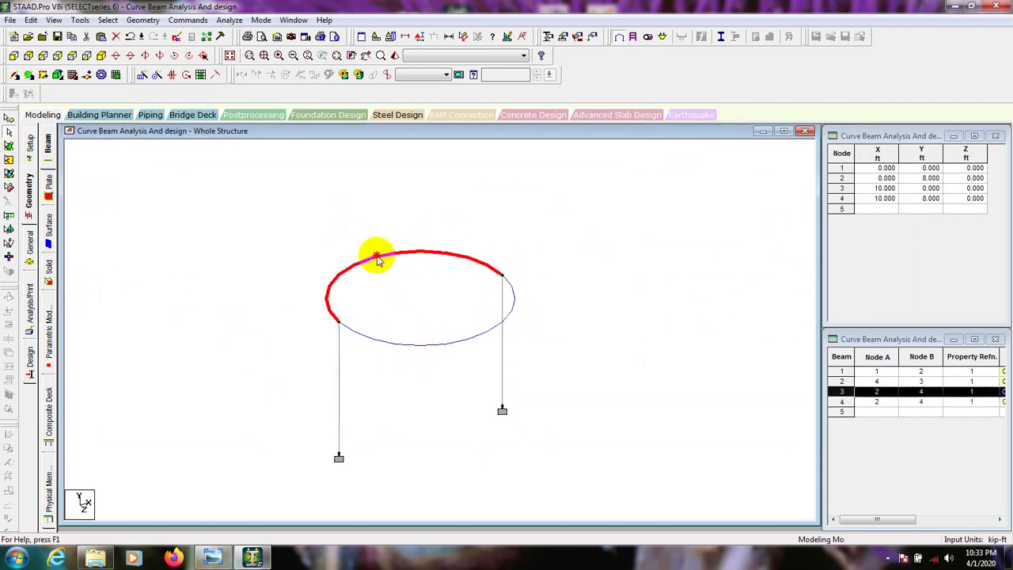
left_click(428, 346)
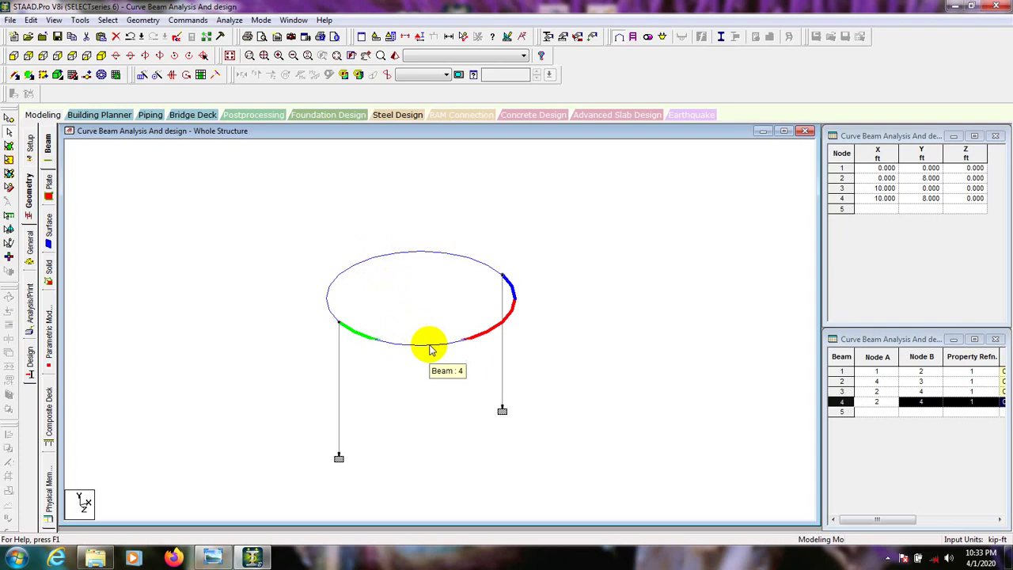
key("Delete")
left_click(554, 306)
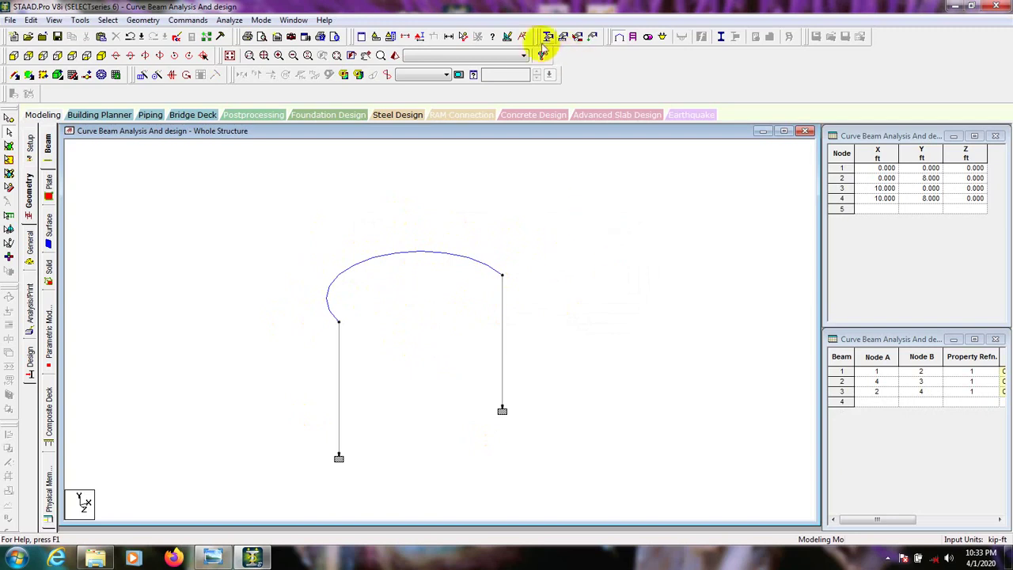
Add primary load case 1, titled LOAD CASE 1, with the Dead loading type
left_click(593, 38)
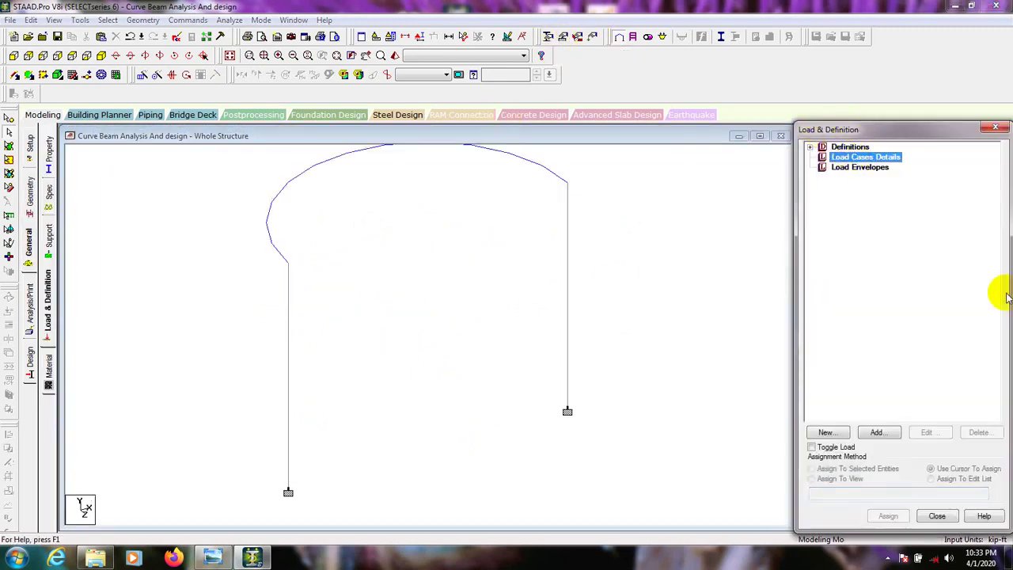
left_click(877, 432)
left_click_drag(511, 128, 749, 149)
left_click(787, 229)
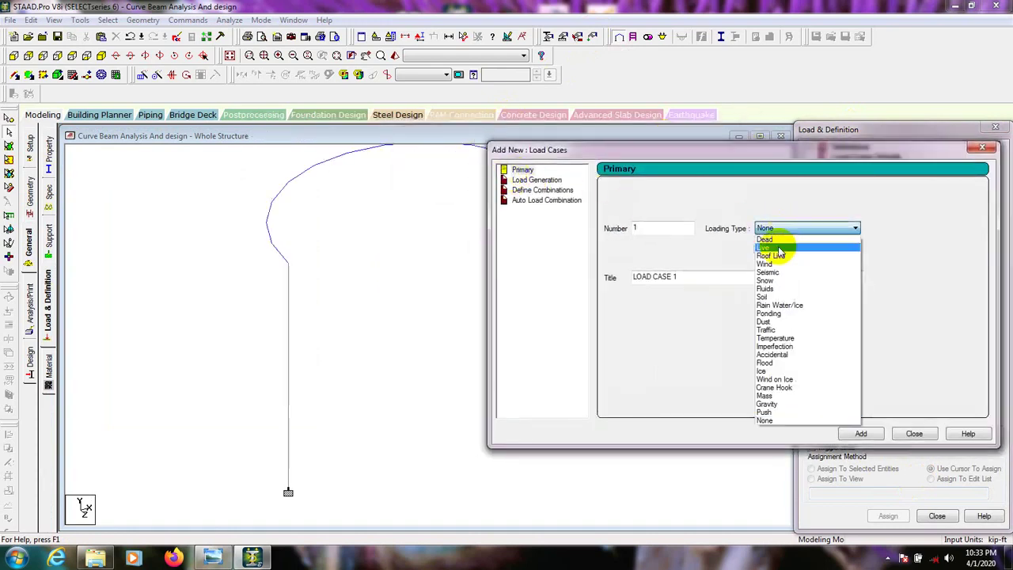
left_click(772, 240)
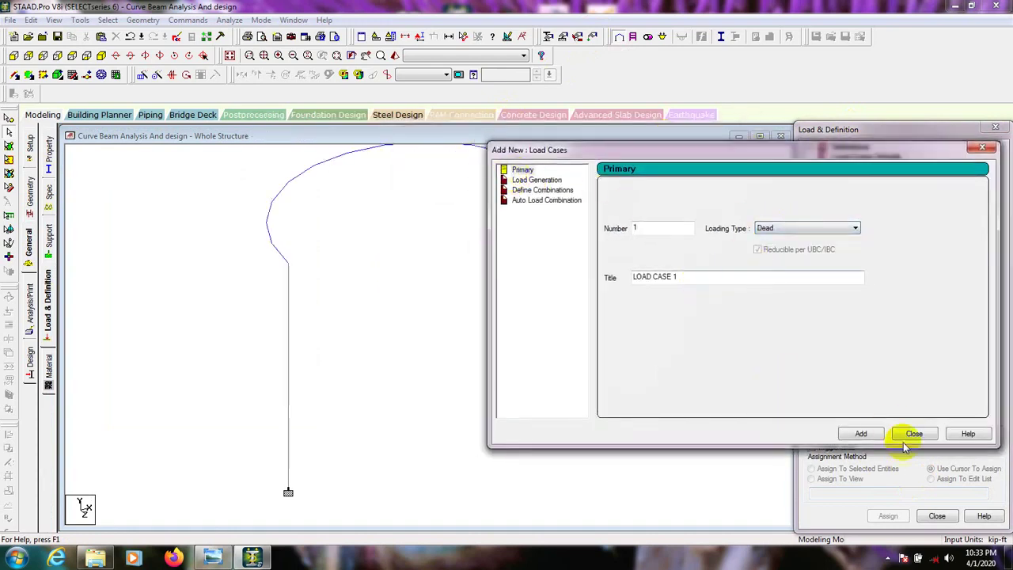
left_click(859, 435)
left_click(914, 433)
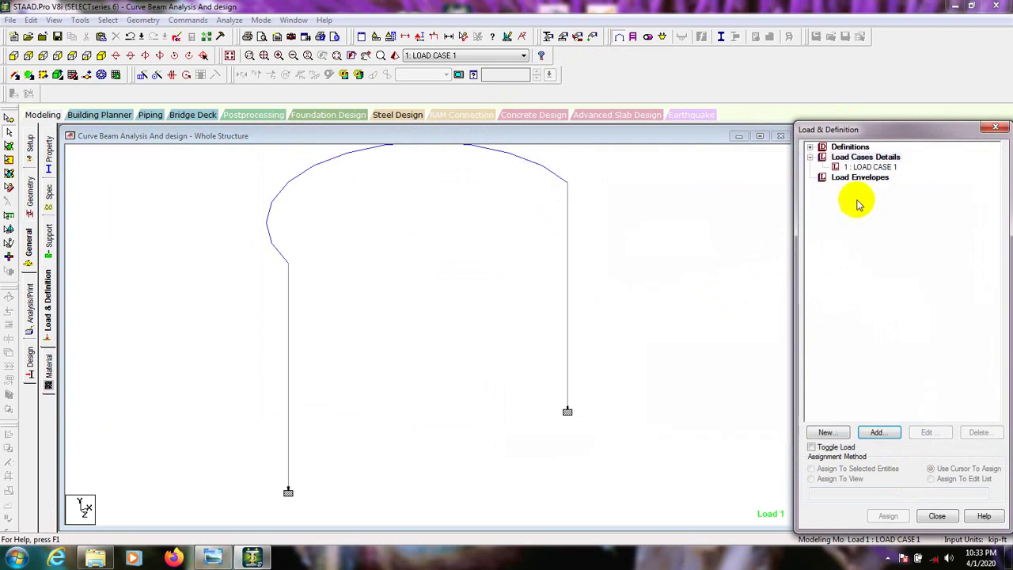
Add a selfweight load in the Y direction with factor -1 to LOAD CASE 1
left_click(870, 167)
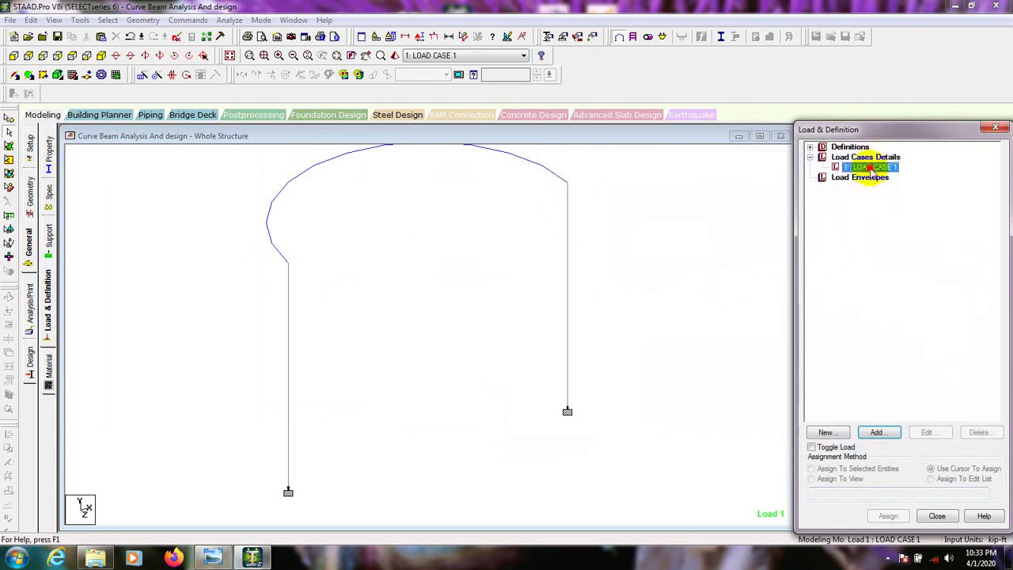
left_click(876, 432)
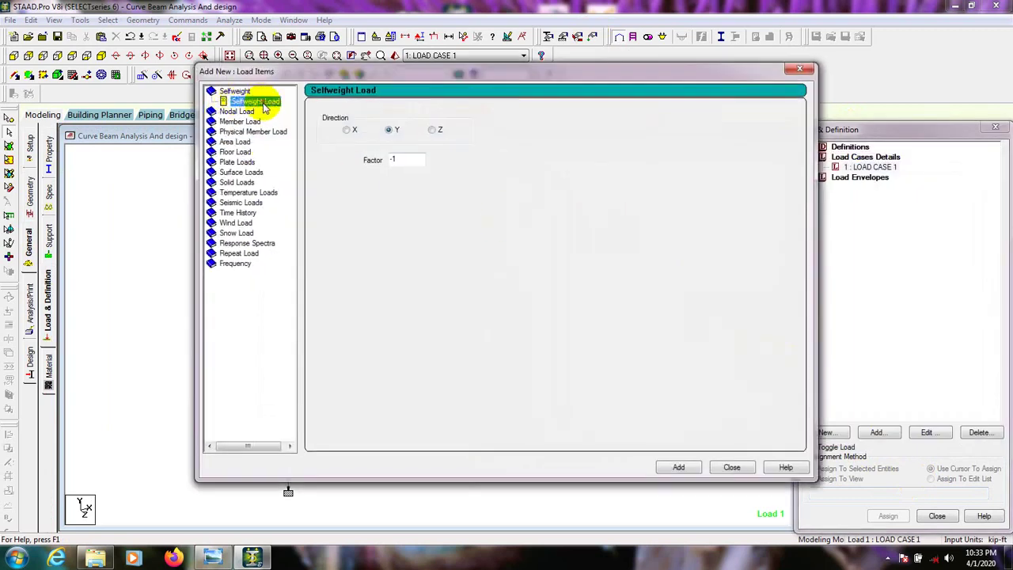
left_click(673, 468)
Add a uniform member force of -5 kip/ft in the GY direction to LOAD CASE 1
left_click(241, 123)
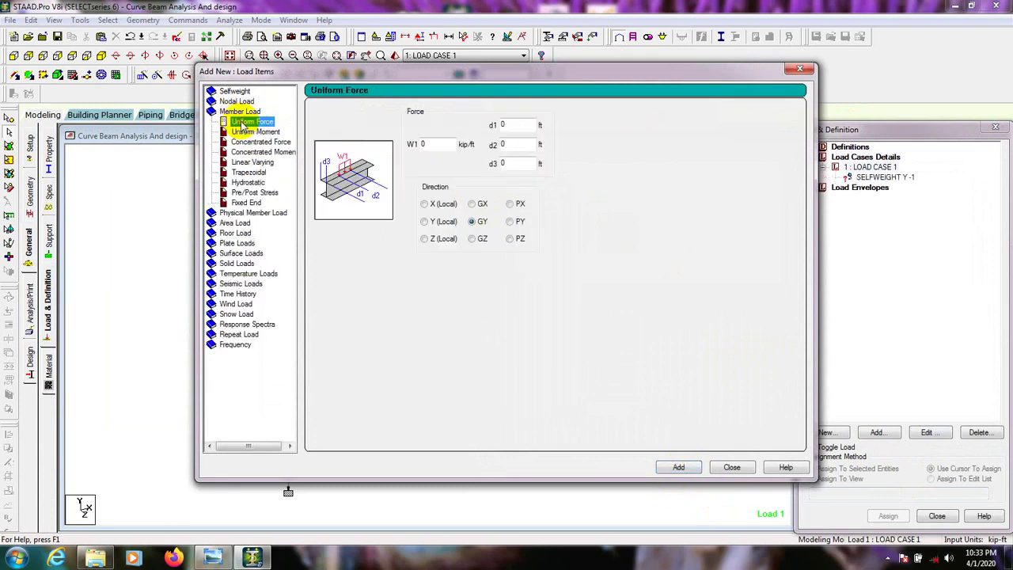
double_click(428, 144)
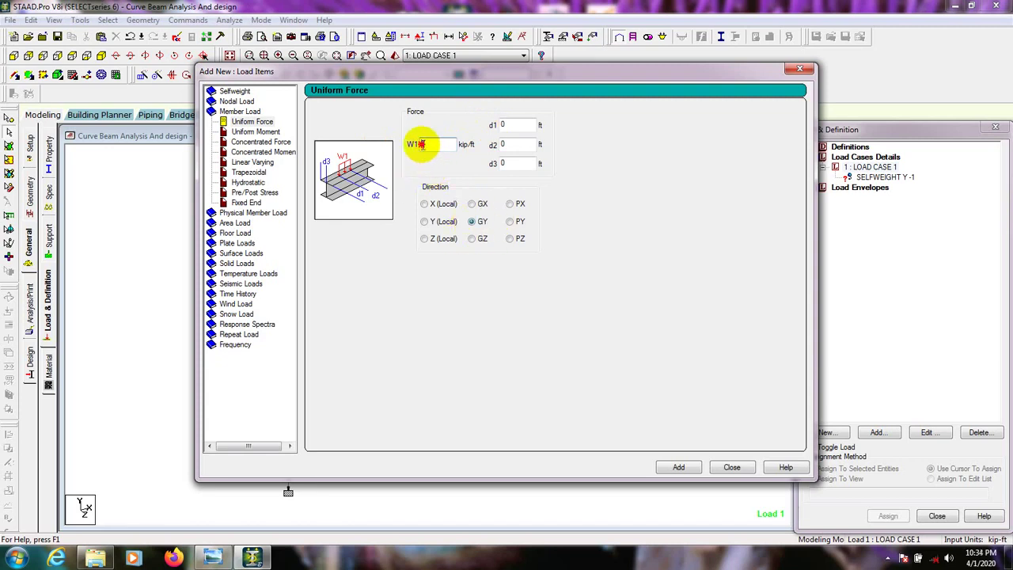
type("-5")
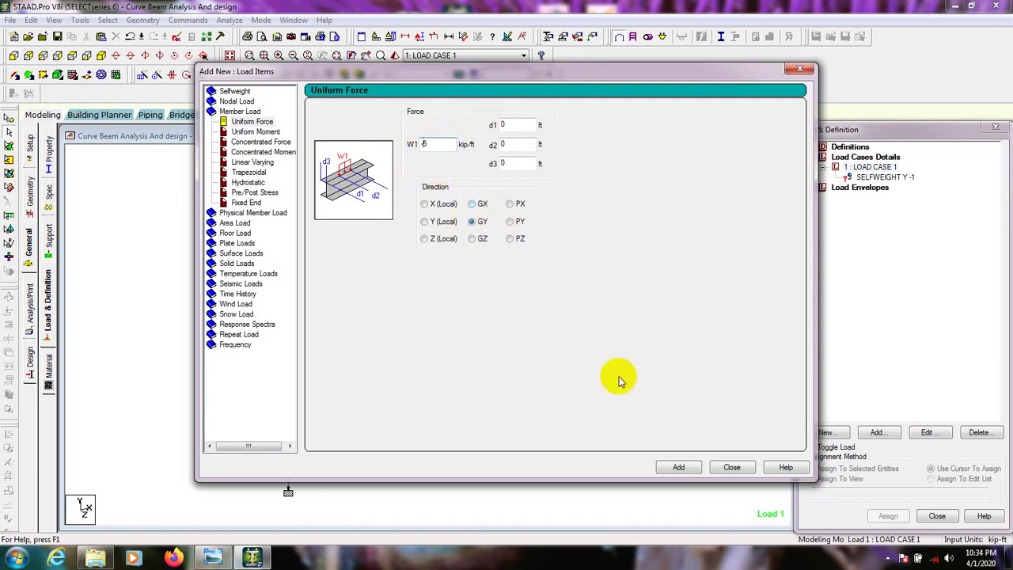
left_click(678, 467)
left_click(731, 467)
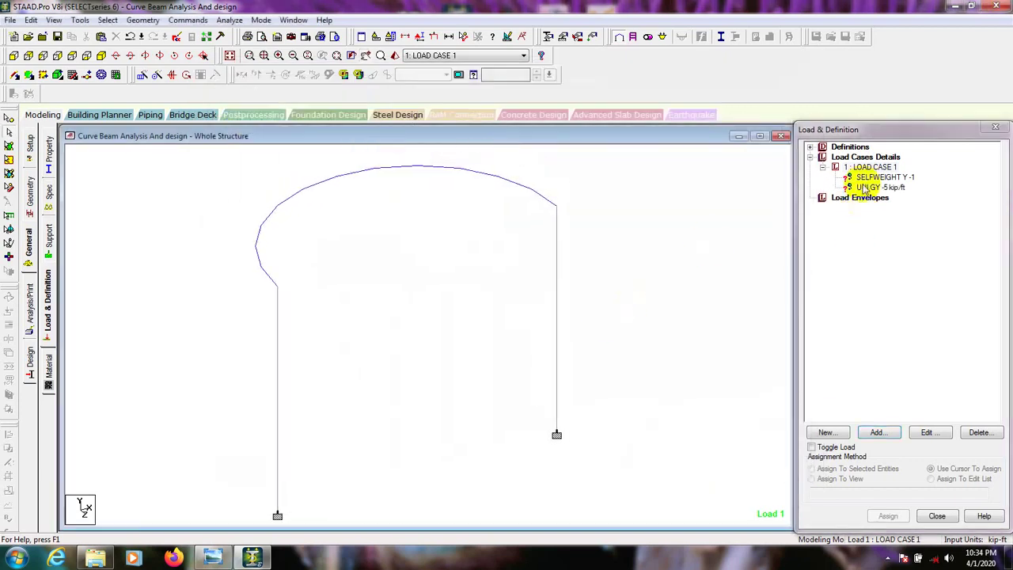
Assign the Y -1 selfweight load to all members in the view
left_click(886, 178)
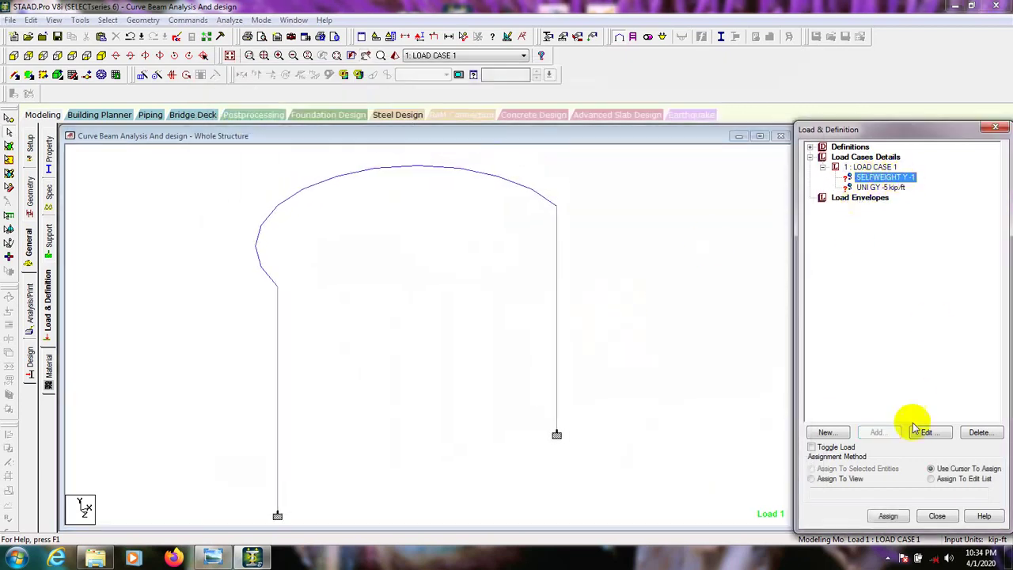
left_click(851, 481)
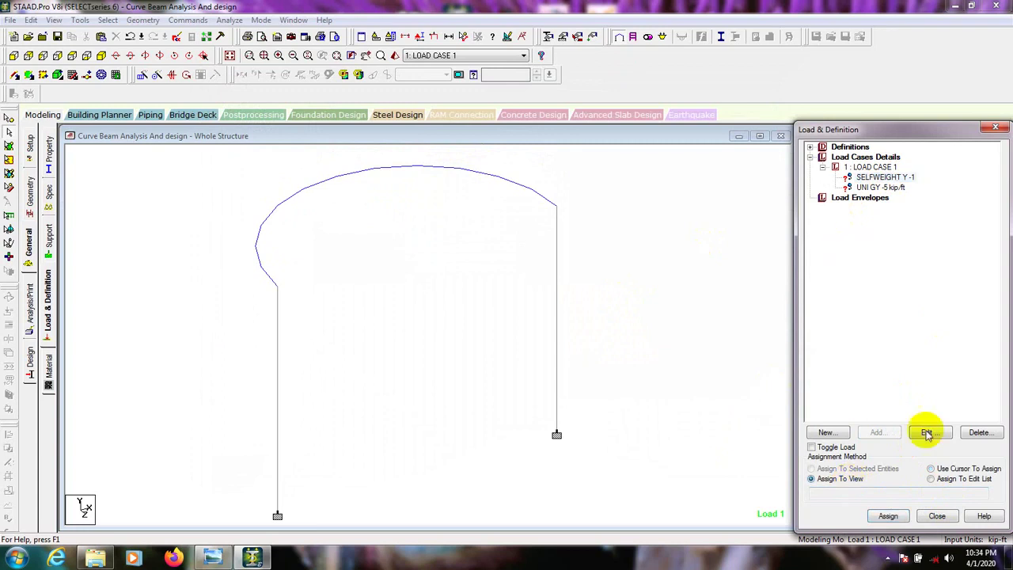
left_click(889, 517)
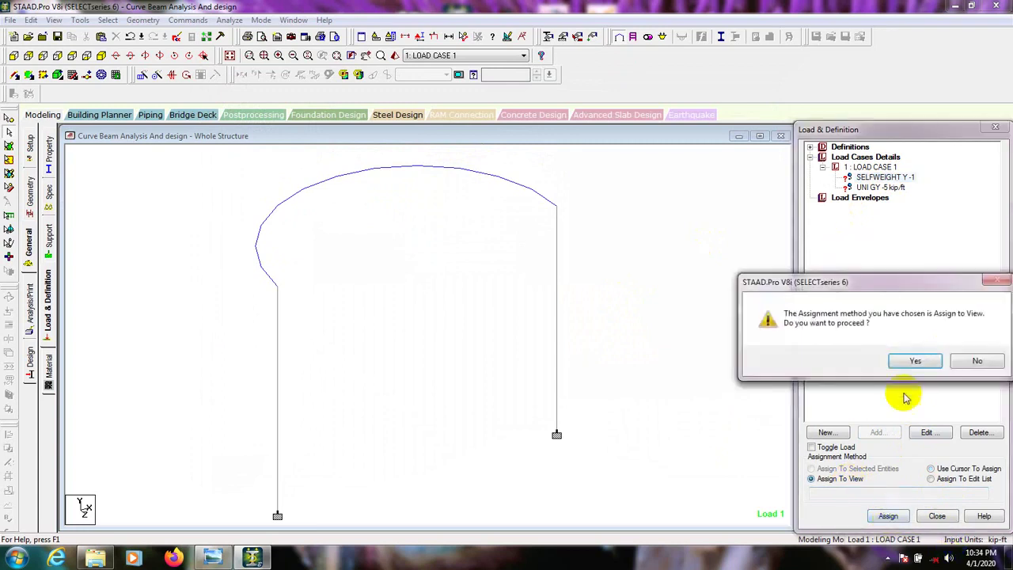
left_click(913, 360)
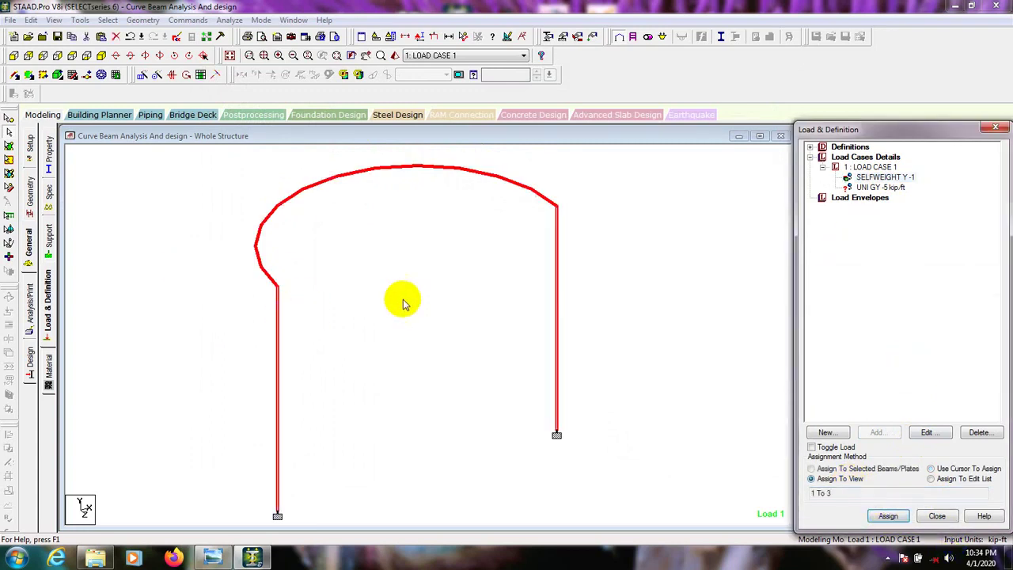
Assign the UNI GY -5 kip/ft load to the curved top beam only, as the selected beam
left_click(877, 187)
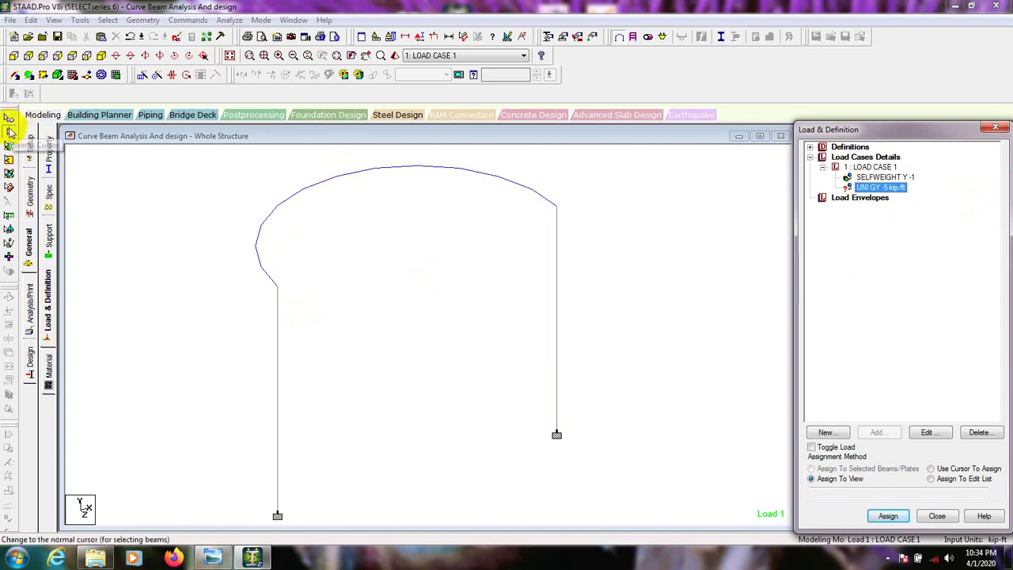
left_click(9, 133)
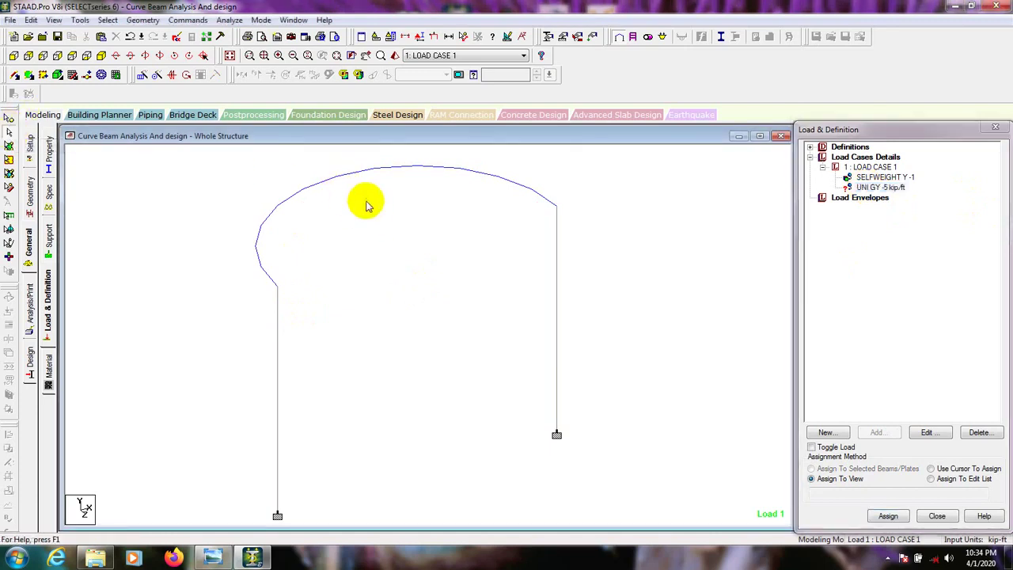
left_click(350, 172)
left_click(289, 204, "ctrl")
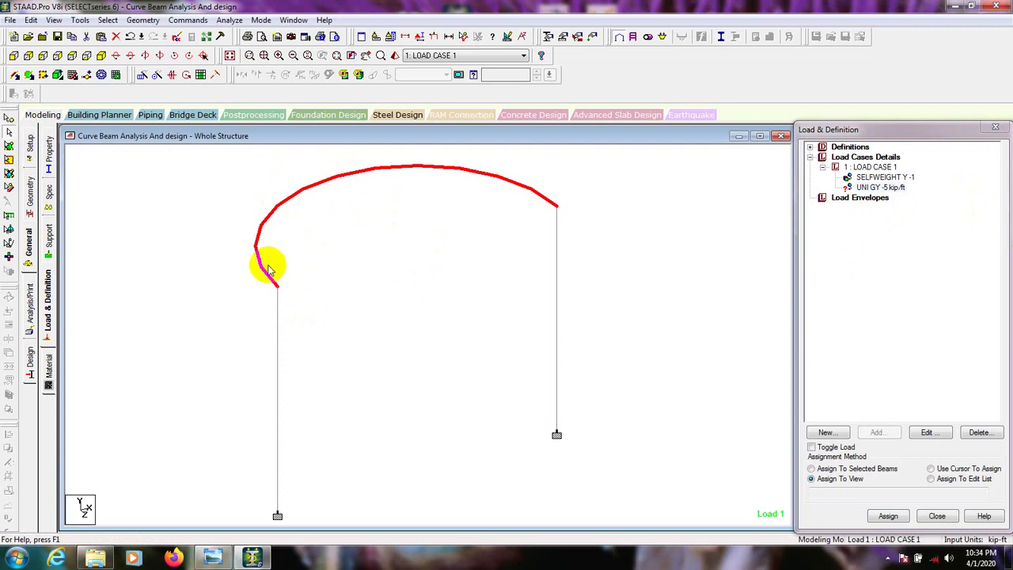
left_click(879, 187)
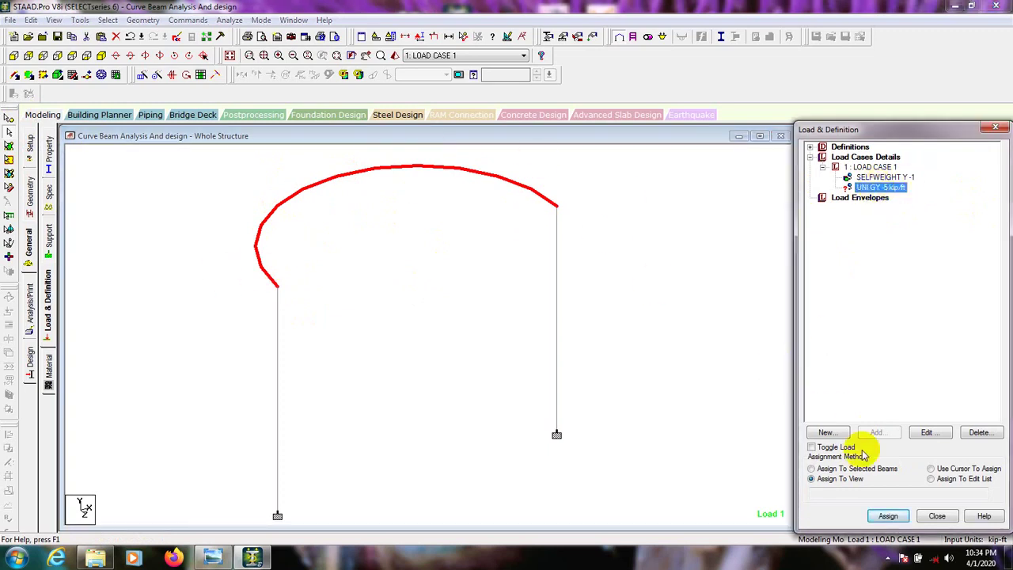
left_click(888, 515)
left_click(899, 362)
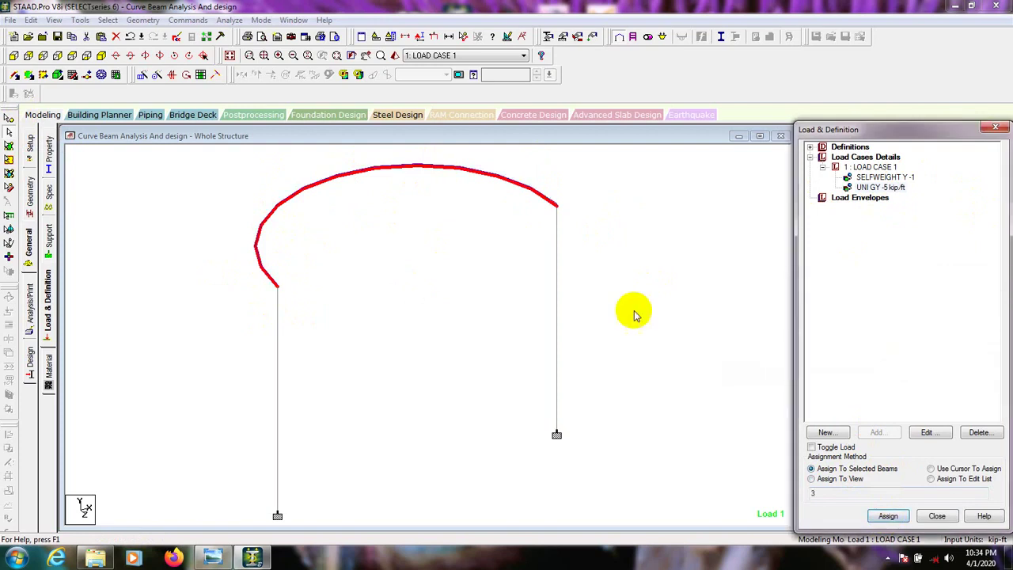
Display the applied loads on the structure and inspect the uniform load along the curved beam from different angles
middle_click_drag(403, 225, 399, 246)
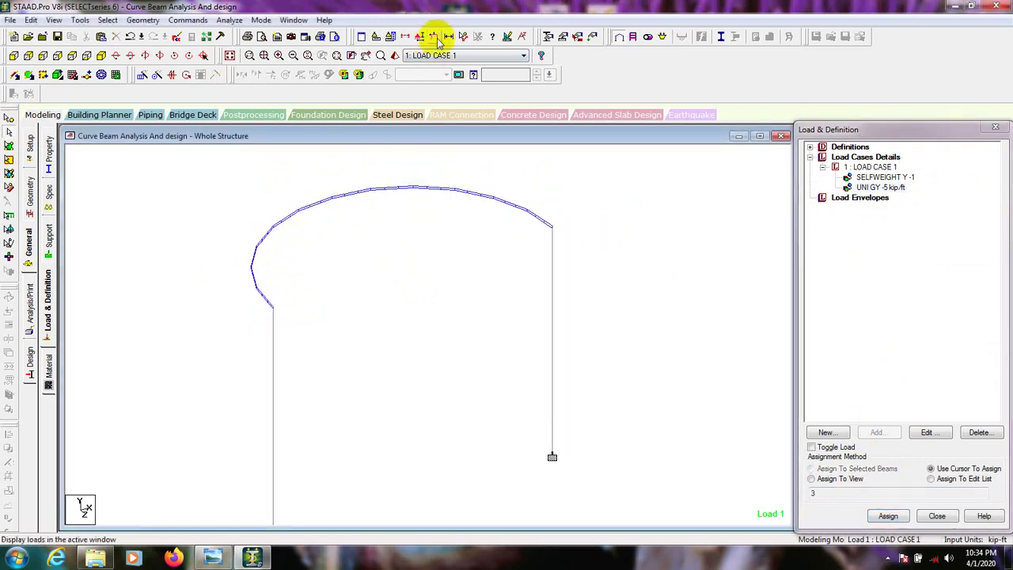
left_click(436, 38)
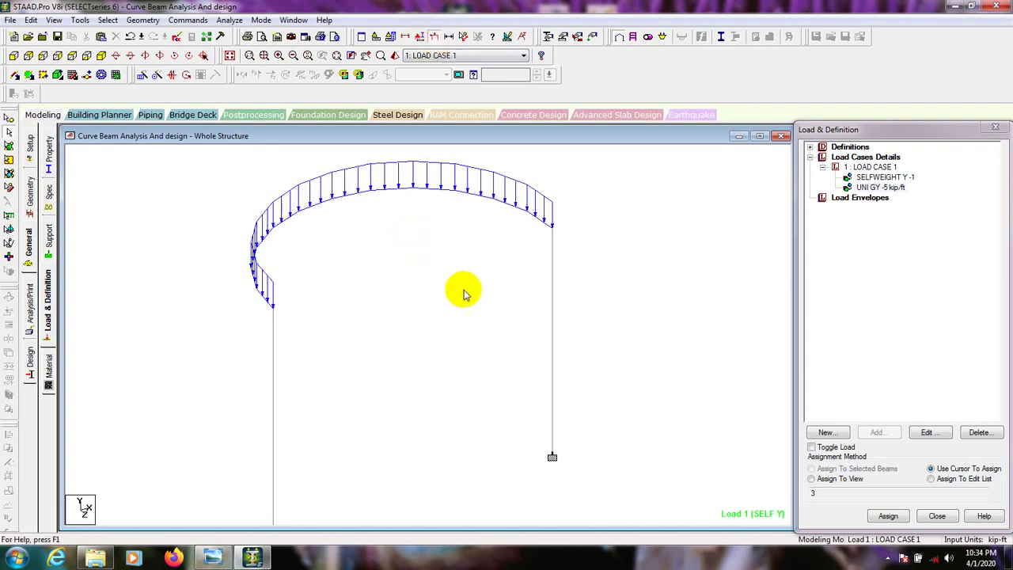
key("Left")
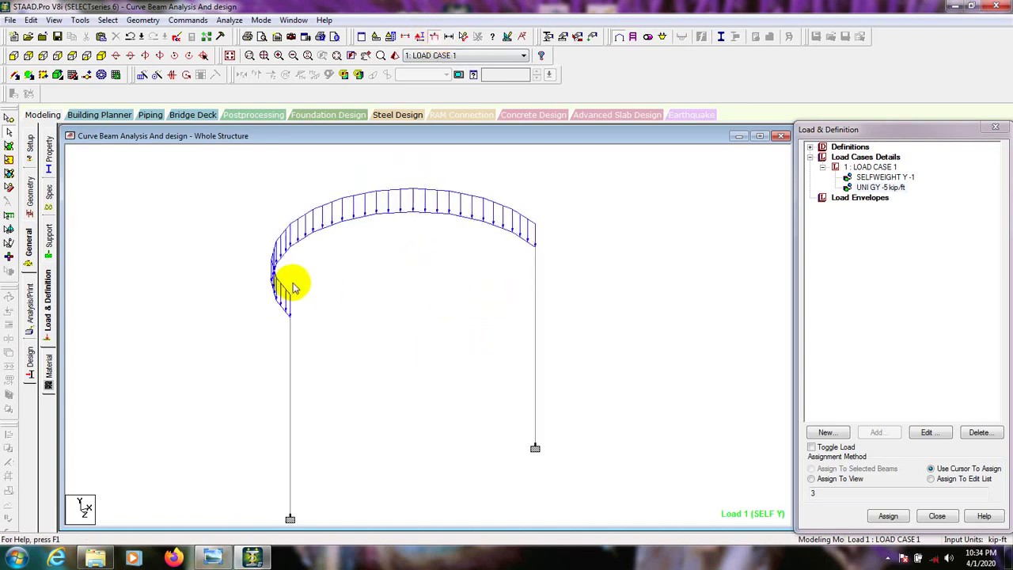
key("Right")
key("Right")
key("Left")
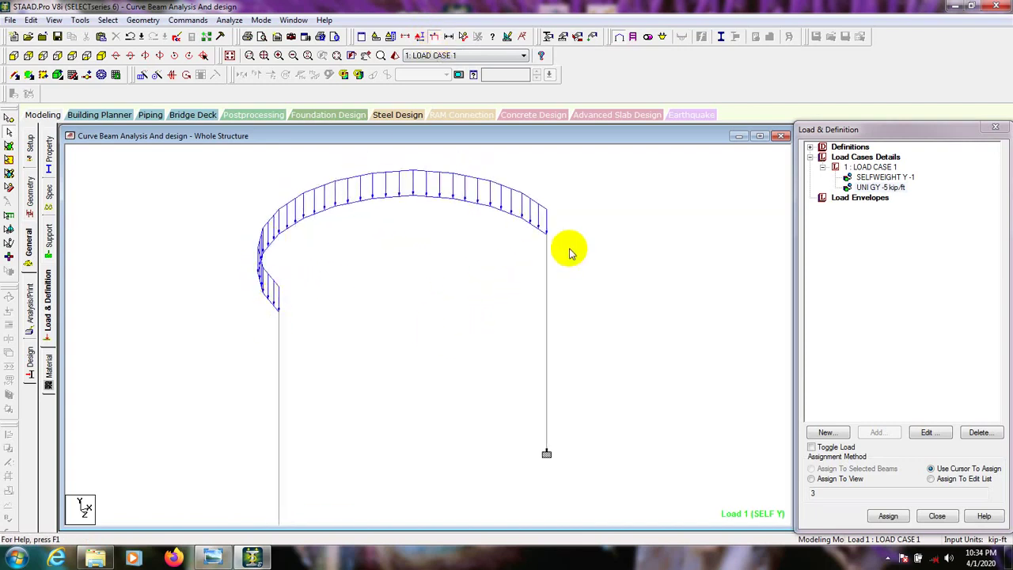
key("Right")
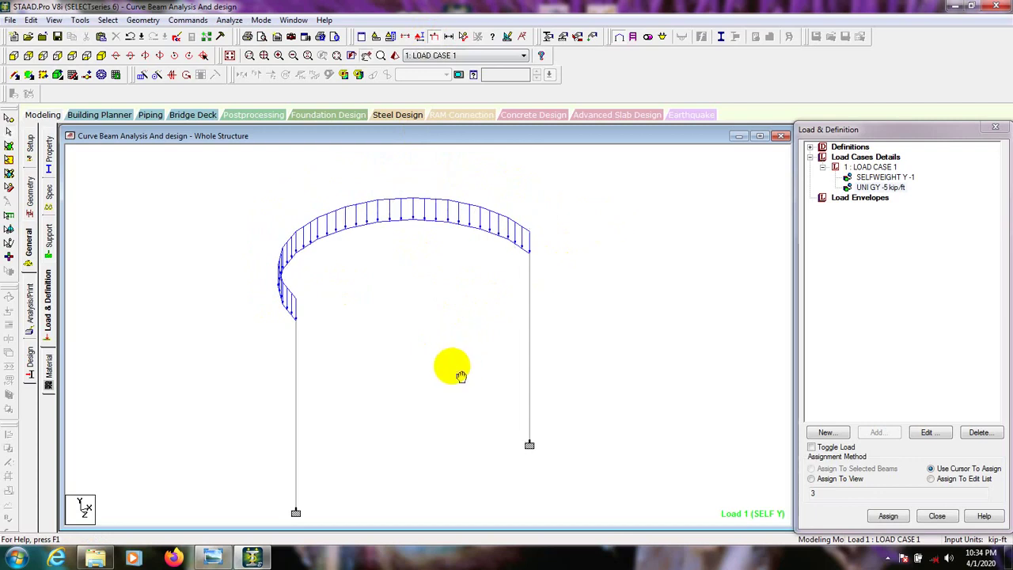
key("Down")
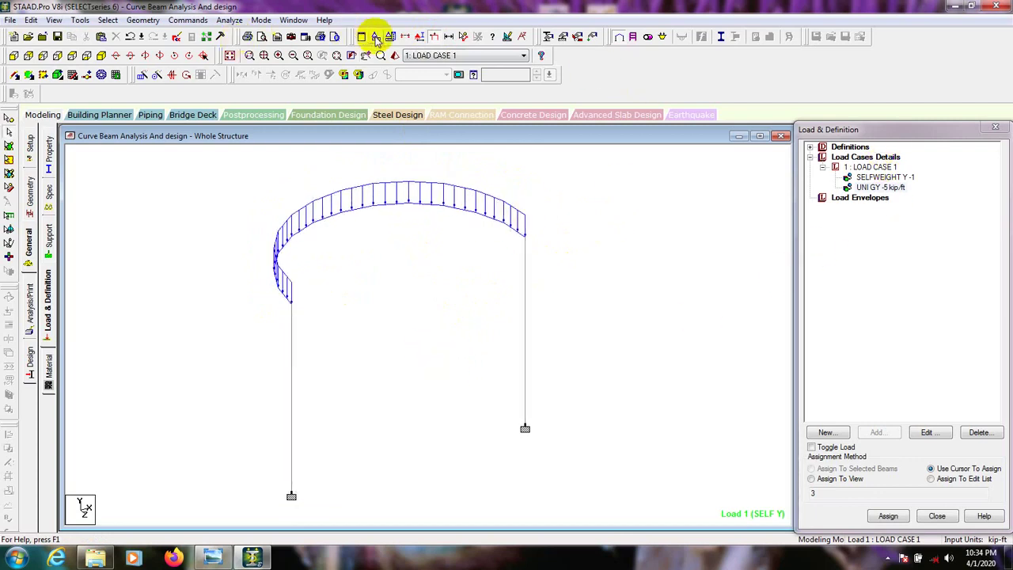
Add a Perform Analysis command with the No Print option
left_click(188, 20)
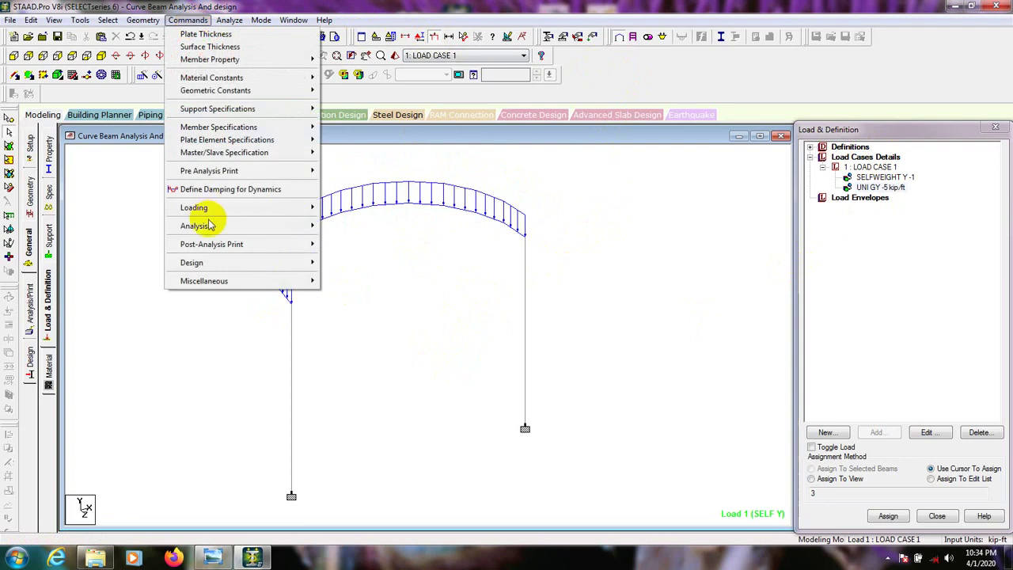
mouse_move(227, 225)
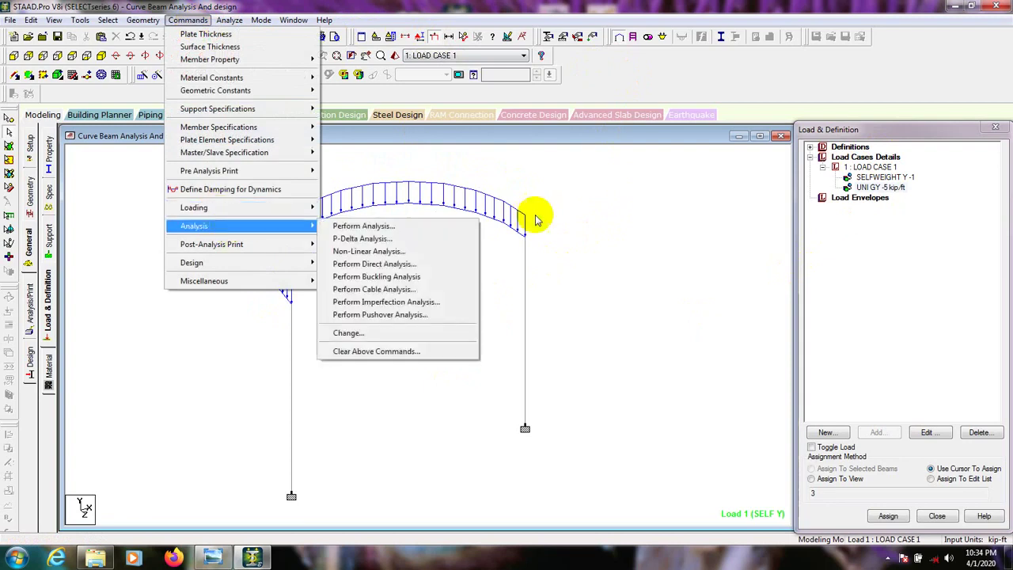
left_click(376, 228)
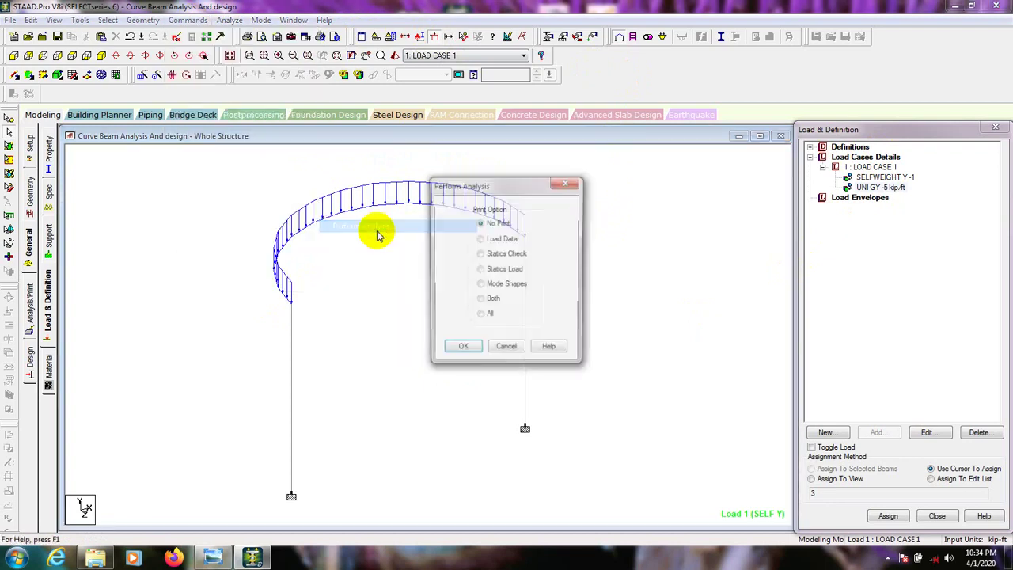
left_click(461, 348)
Run the analysis and continue to post-processing mode with LOAD CASE 1 selected for the results
left_click(229, 19)
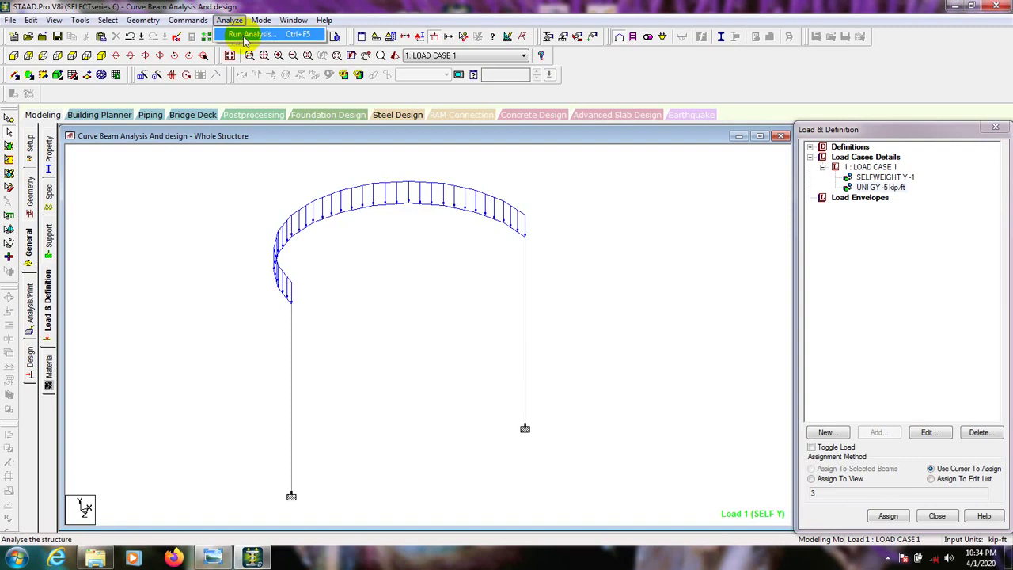
left_click(241, 36)
left_click(425, 295)
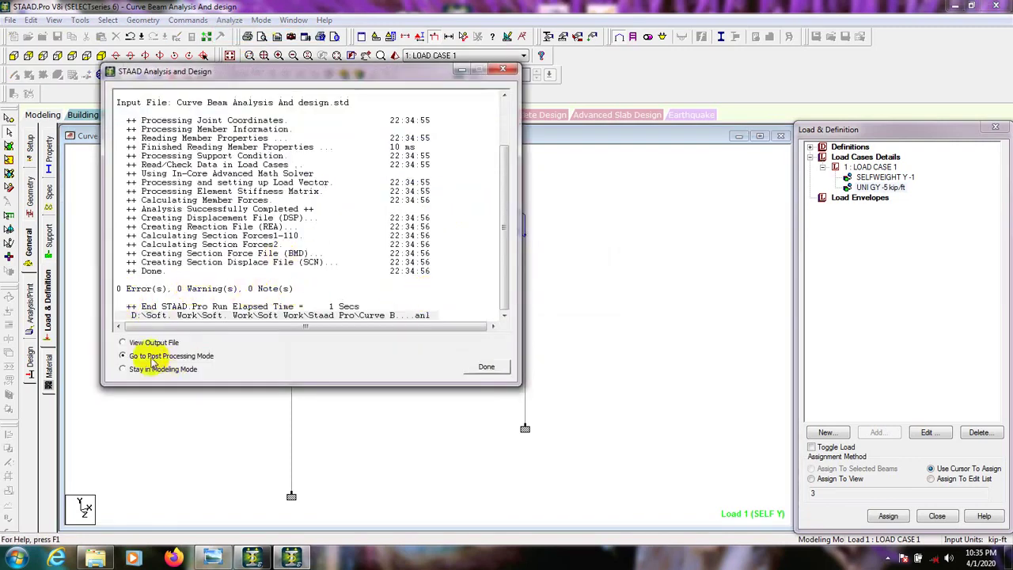
left_click(488, 367)
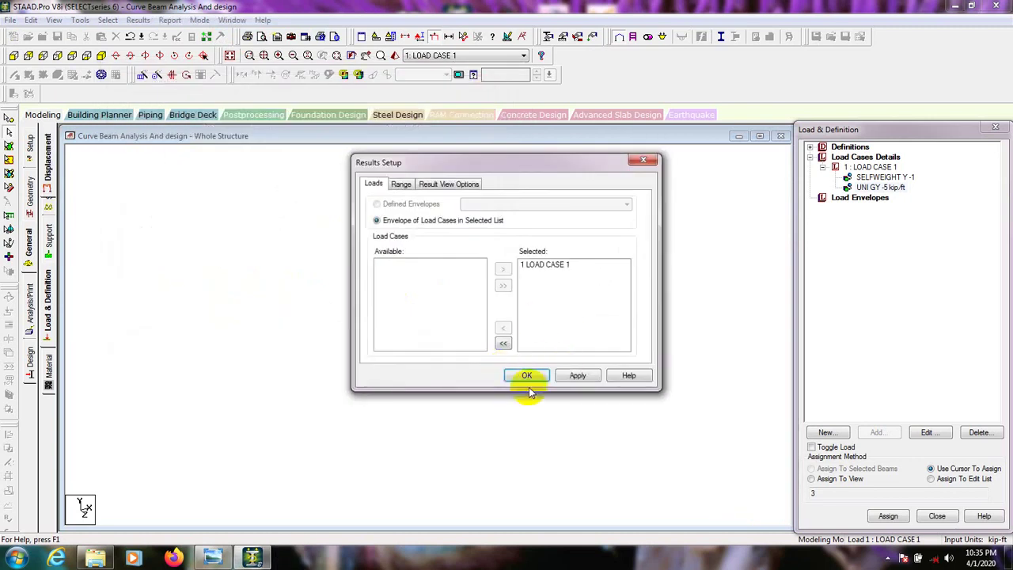
left_click(522, 377)
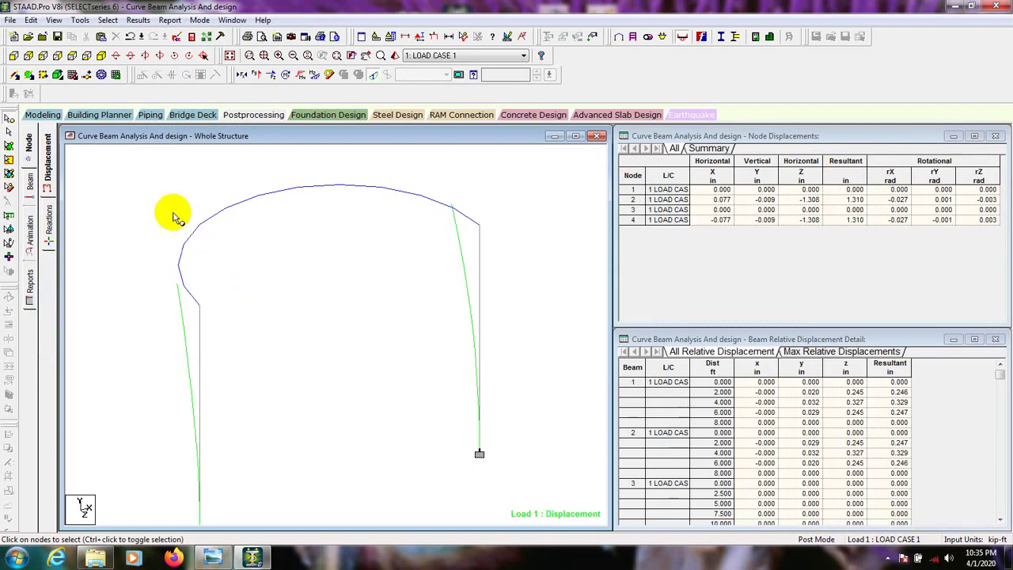
Examine the displaced shape of the frame from higher and lower viewpoints, finishing with the whole structure in isometric view
left_click(116, 56)
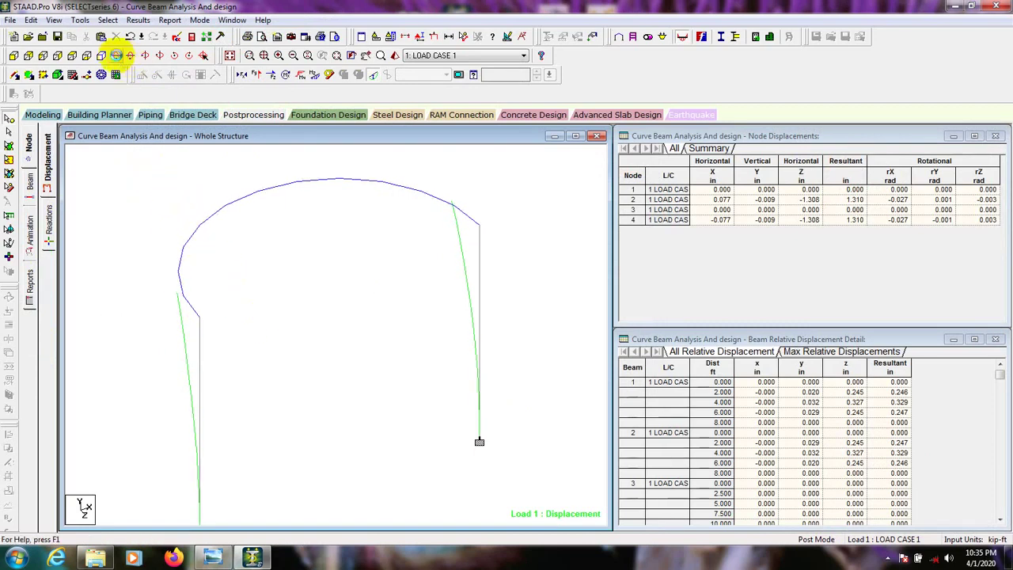
left_click(116, 56)
left_click(117, 56)
left_click(131, 54)
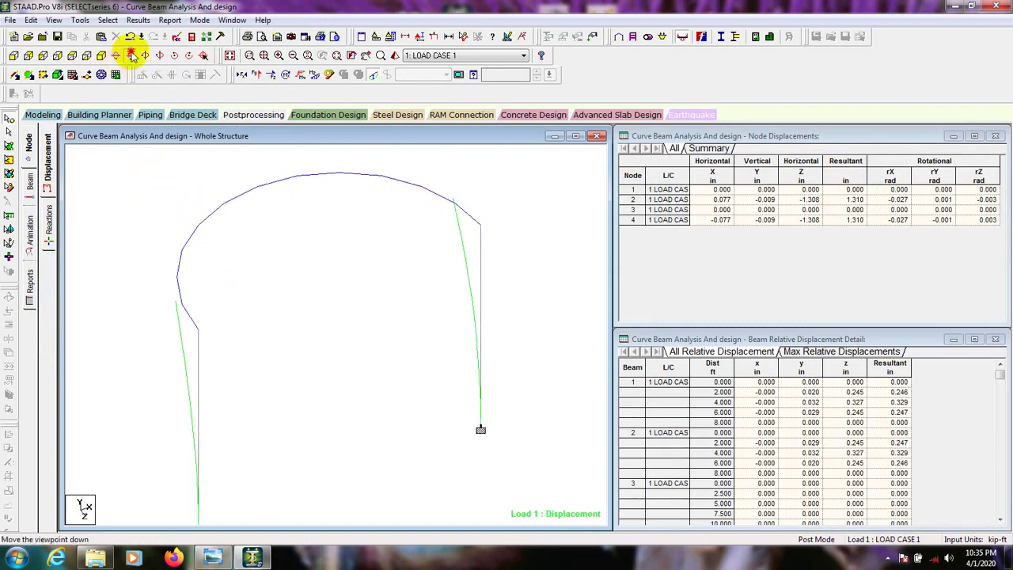
left_click(132, 55)
left_click(132, 55)
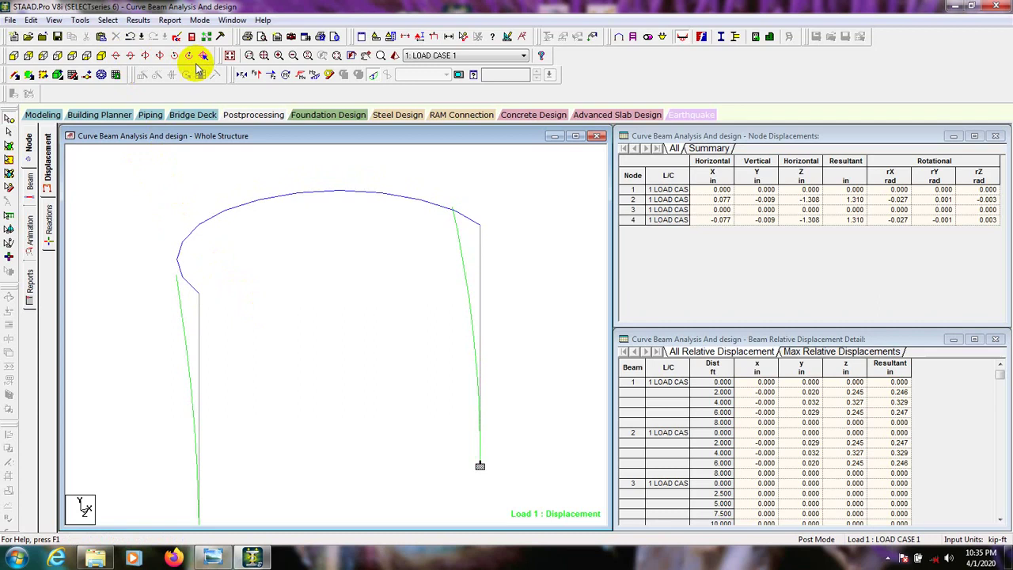
left_click(101, 55)
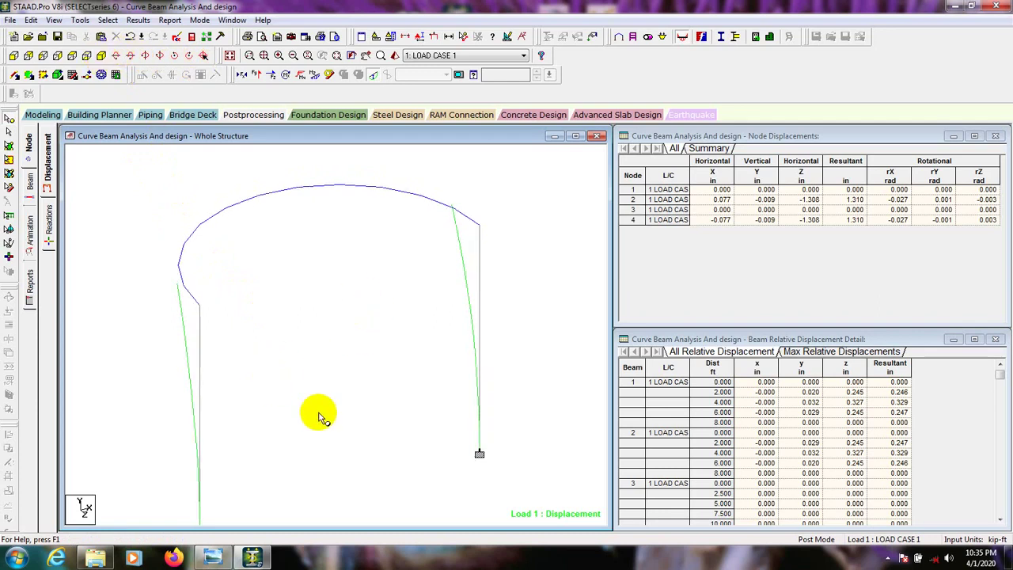
key("Up")
key("Up")
key("Up")
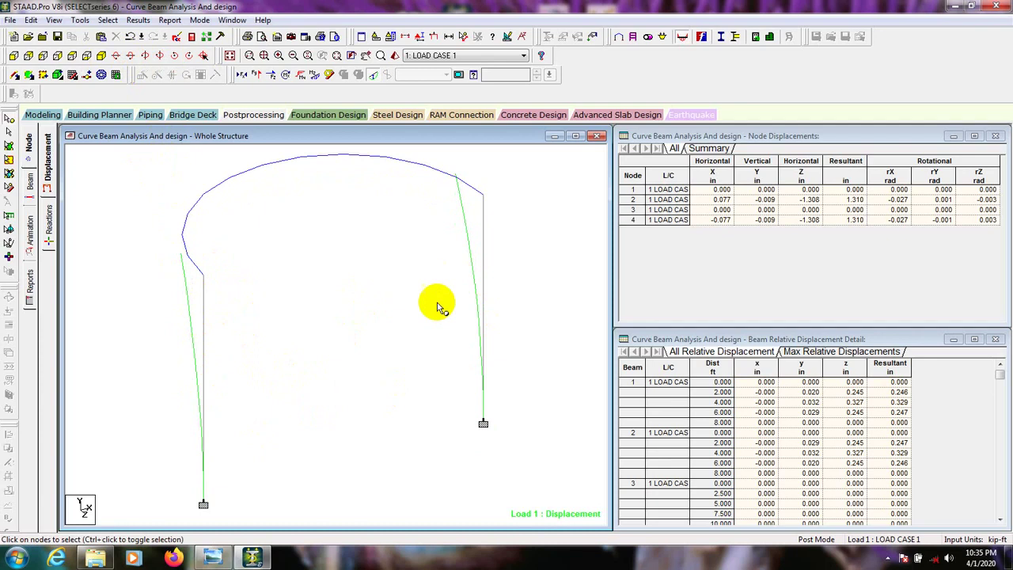
scroll(434, 301, "down", 2)
middle_click_drag(402, 339, 395, 368)
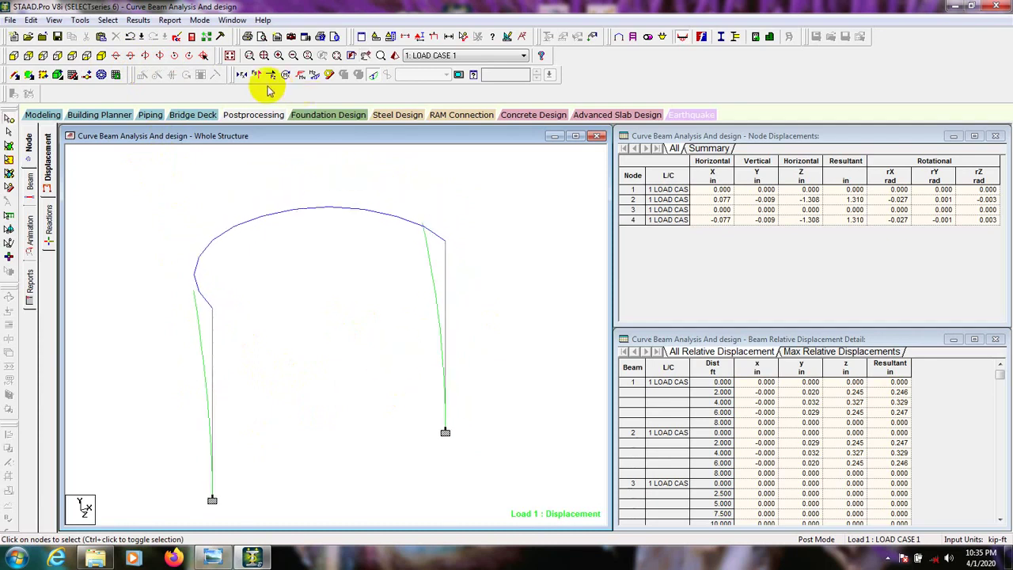
Hide the displaced shape, view the Shear Y diagram of the frame and switch that diagram off again
left_click(373, 75)
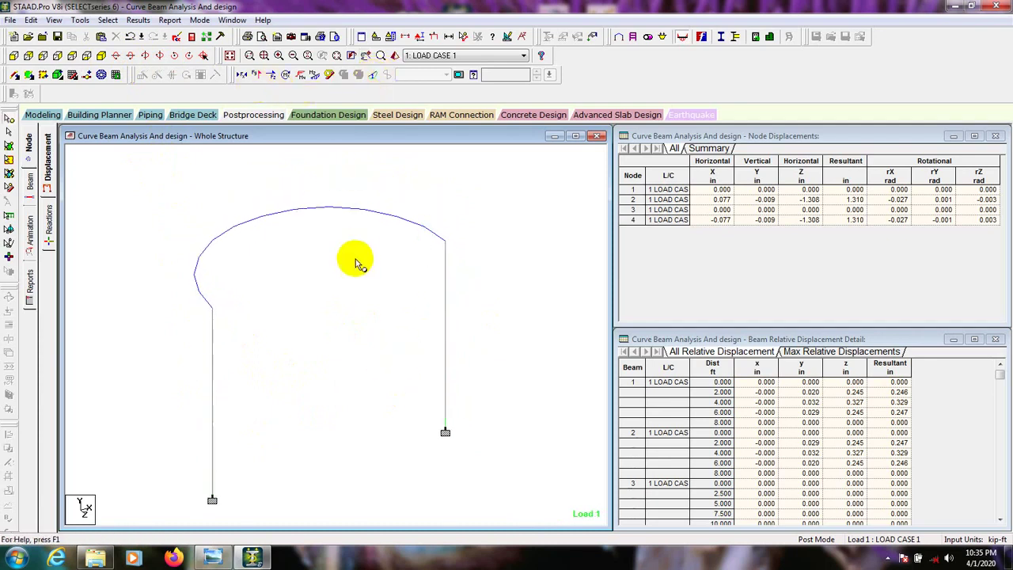
left_click(255, 77)
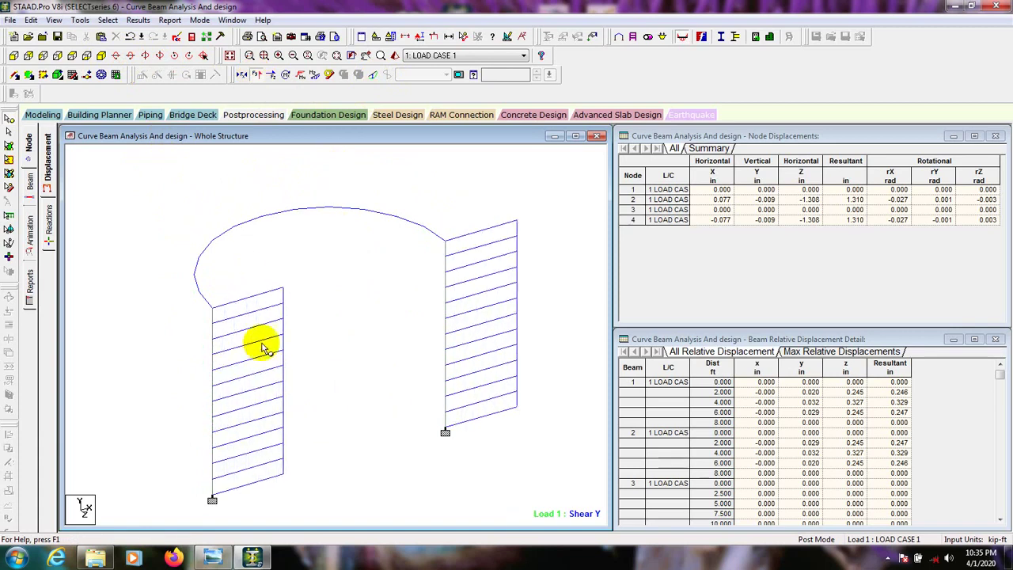
left_click(255, 75)
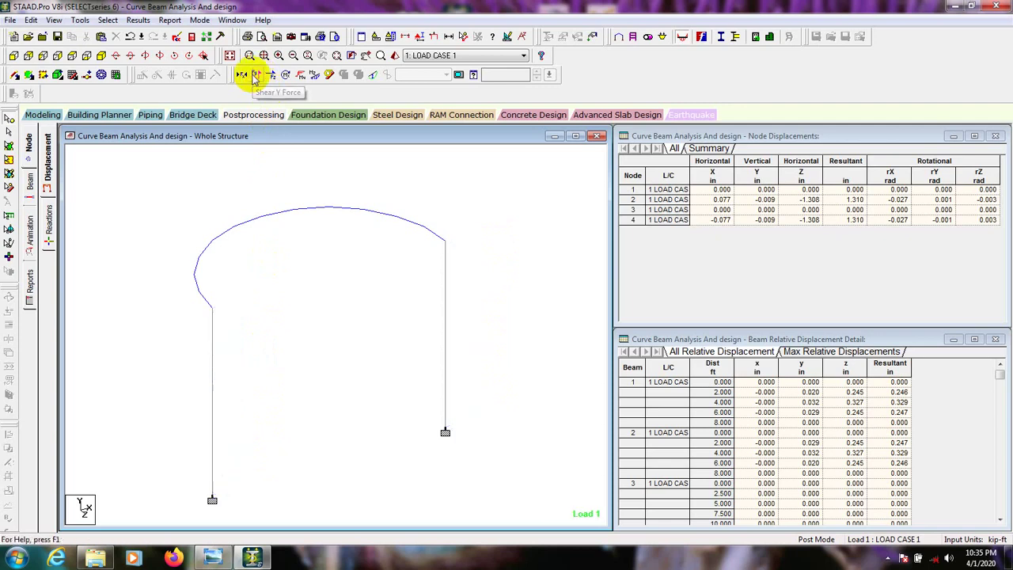
View the axial force and torsion diagrams of the frame one at a time, hiding each after viewing
left_click(241, 74)
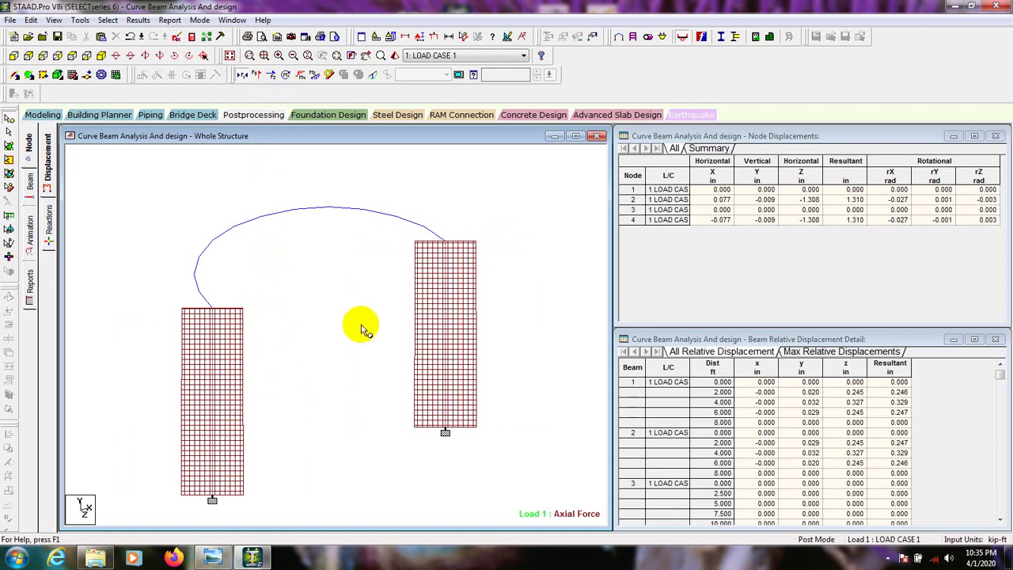
left_click(241, 74)
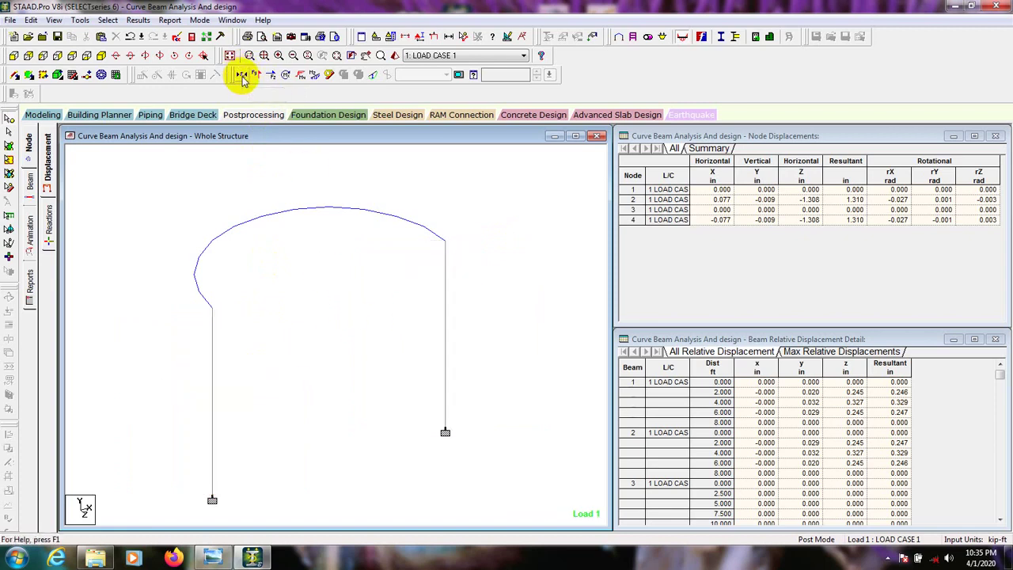
left_click(287, 76)
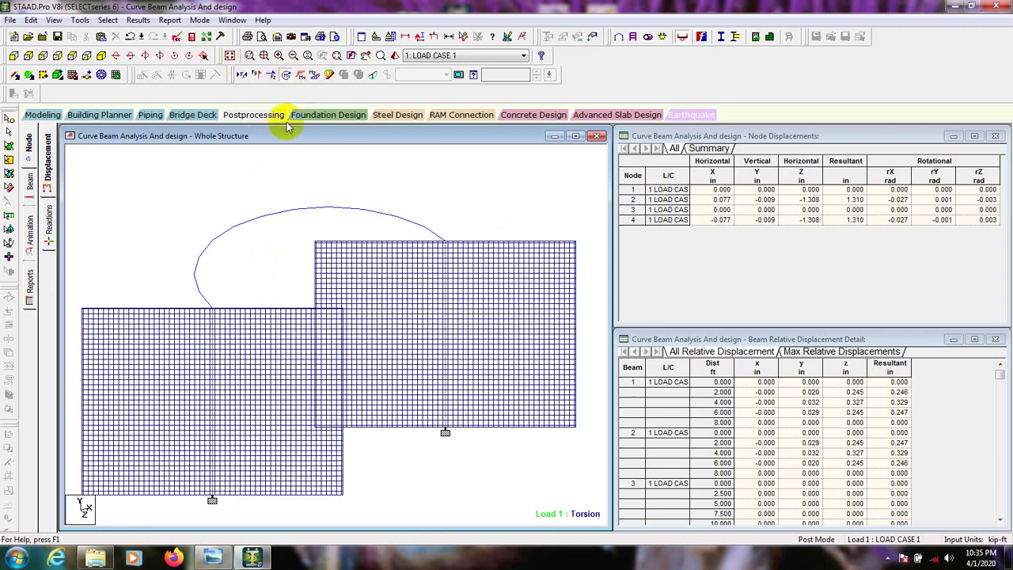
left_click(286, 76)
View the Bending Y and Bending Z moment diagrams one at a time, hiding each after viewing
left_click(304, 76)
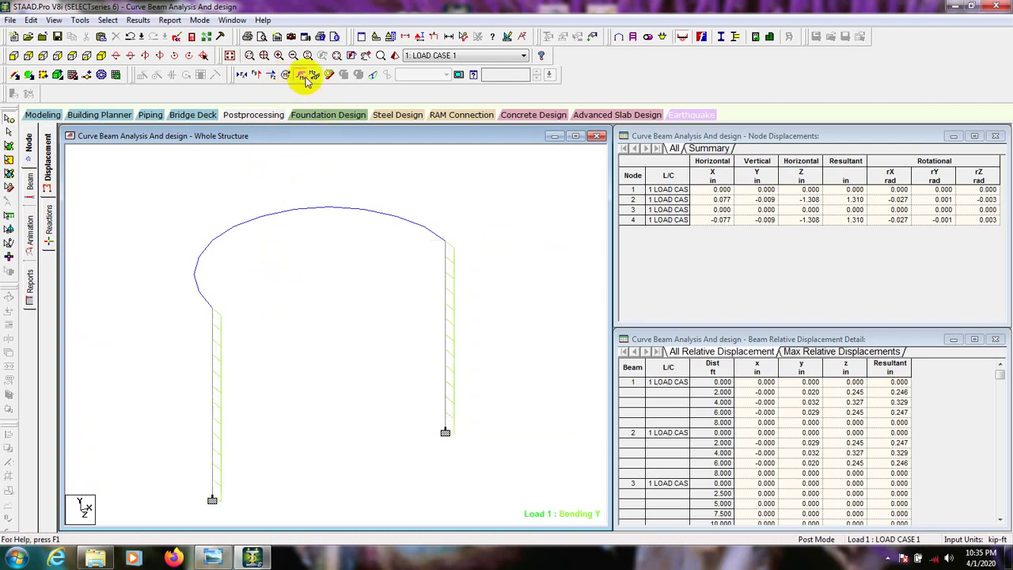
left_click(305, 77)
left_click(320, 76)
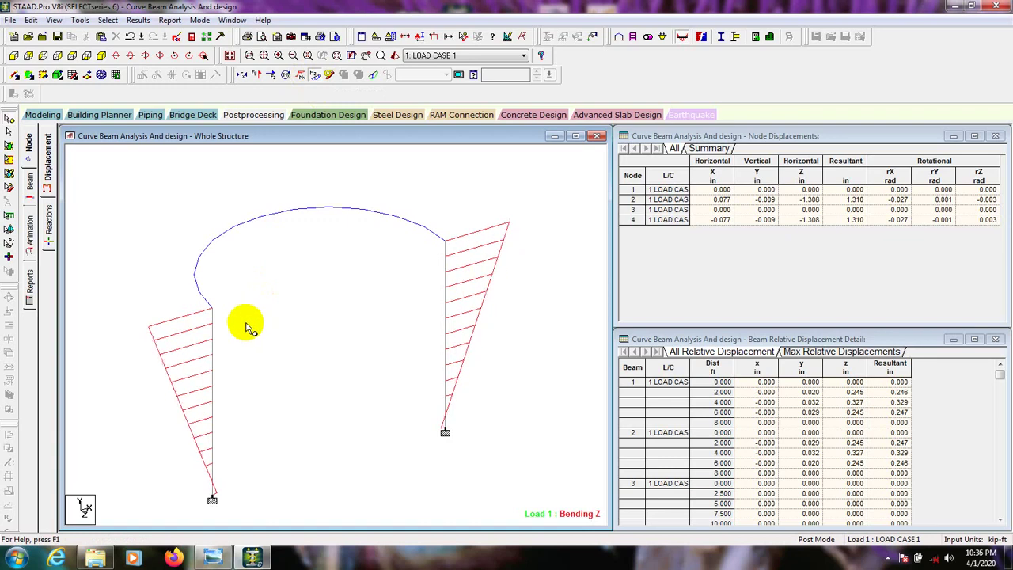
left_click(313, 76)
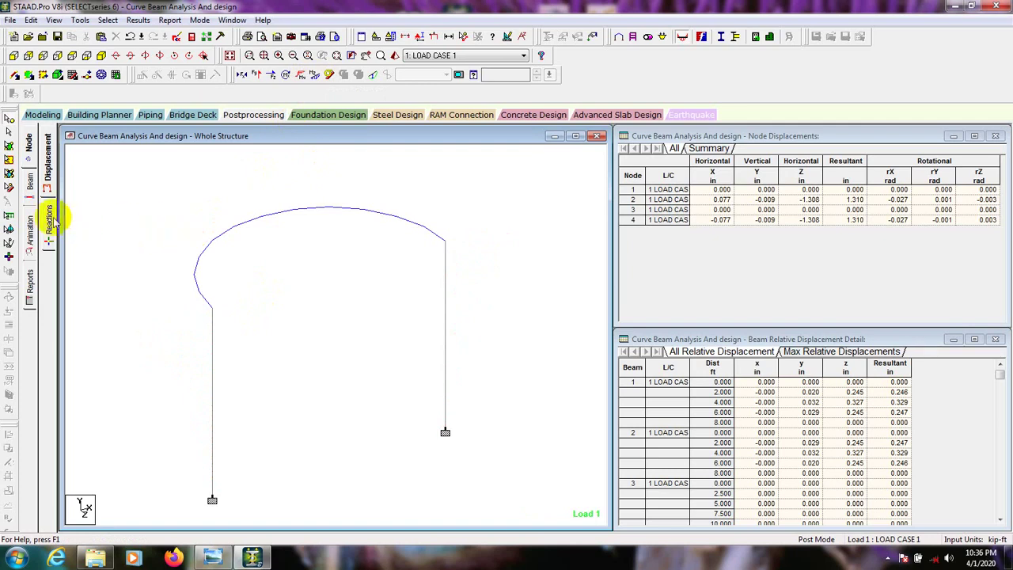
Display the support reactions and move both reaction labels clear of the supports so all their values are readable
left_click(48, 221)
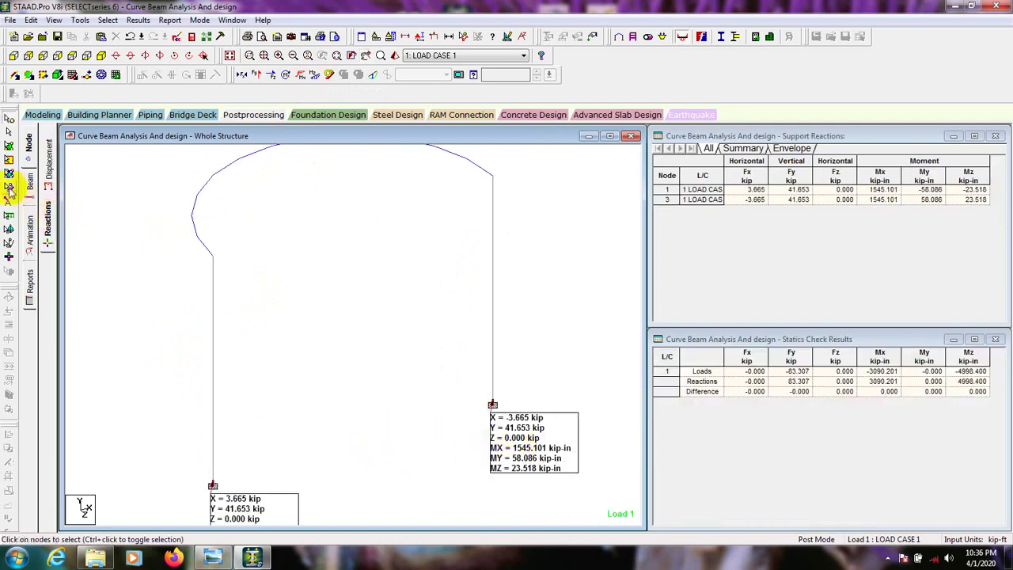
left_click(8, 204)
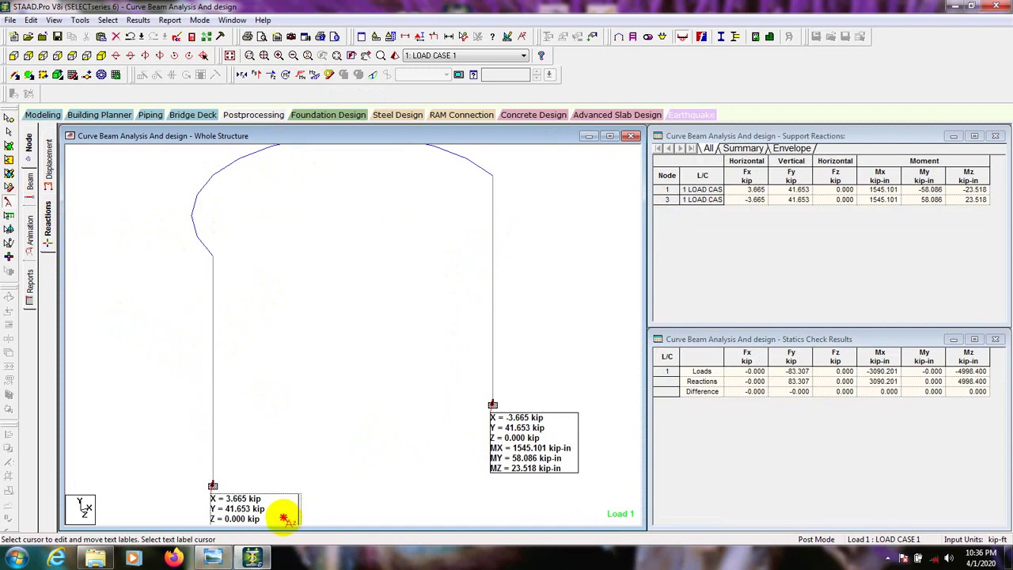
left_click_drag(281, 513, 179, 439)
left_click_drag(538, 438, 440, 450)
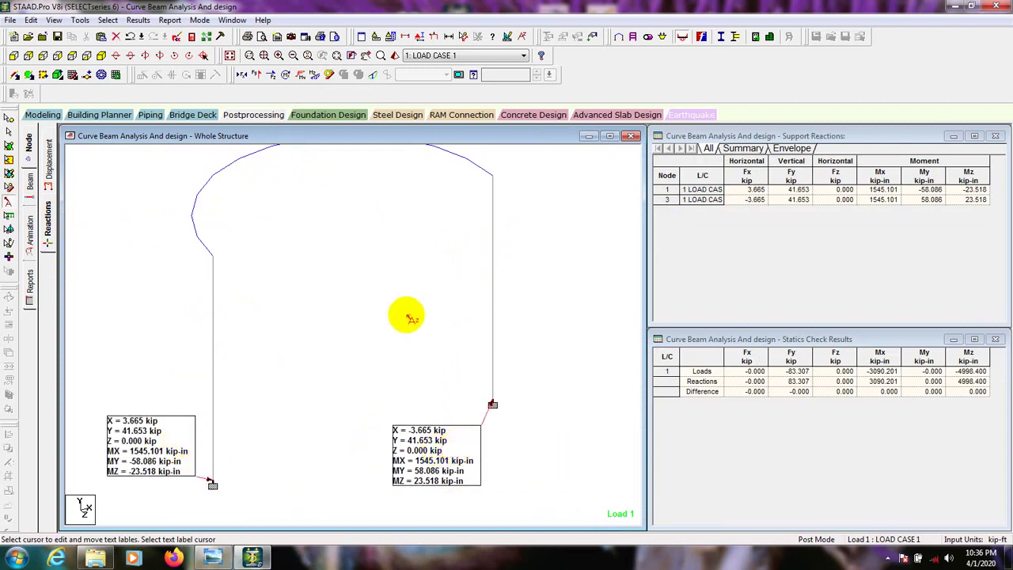
View the beam end forces, then open the beam graphs and check them for the curved top beam
left_click(24, 178)
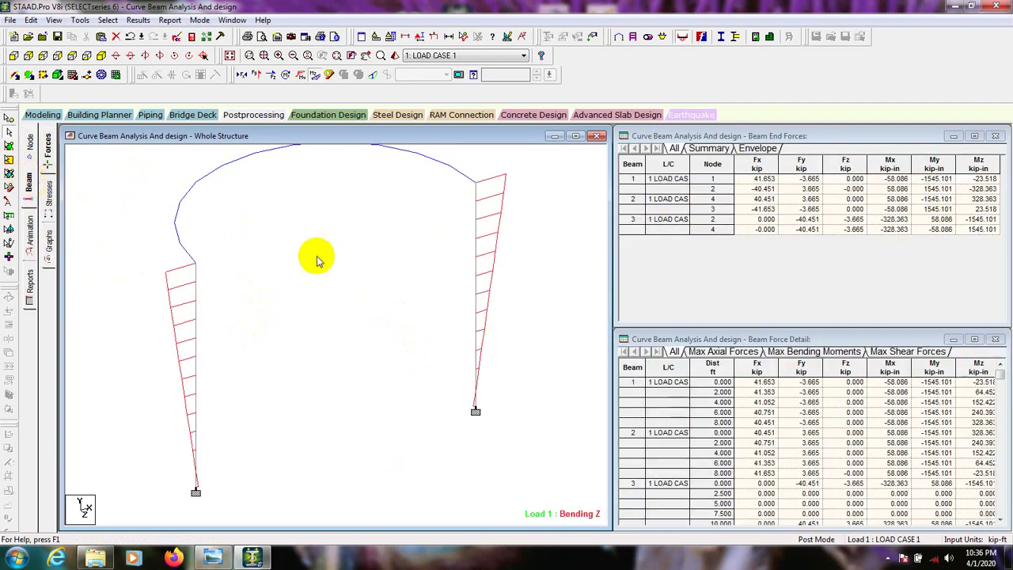
left_click(48, 246)
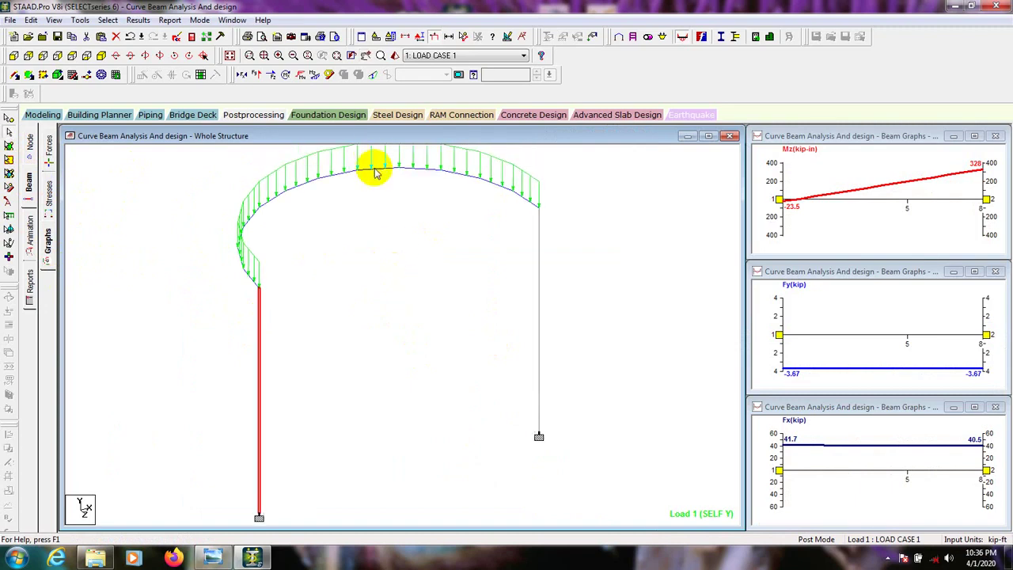
left_click(373, 171)
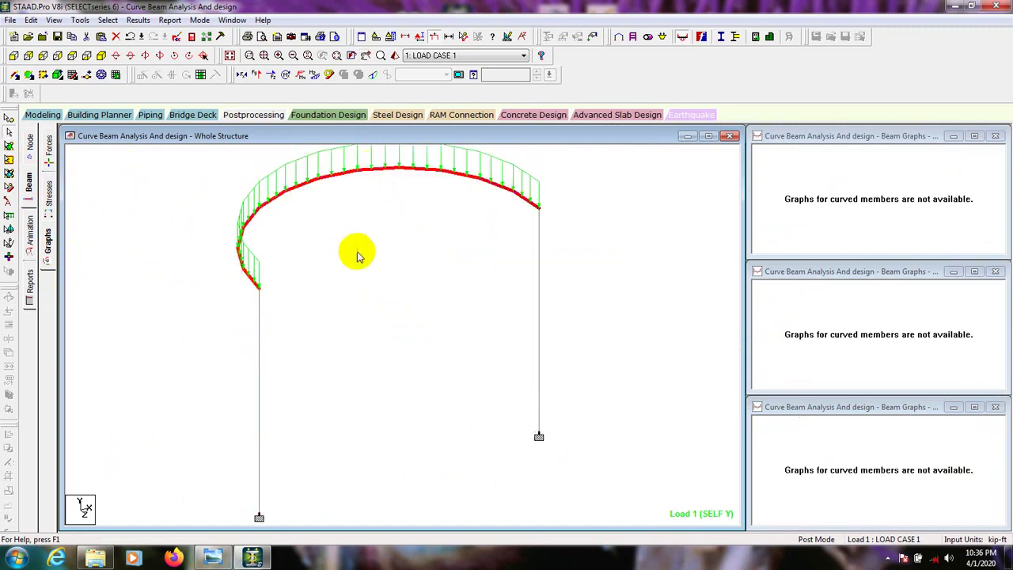
middle_click_drag(375, 276, 369, 289)
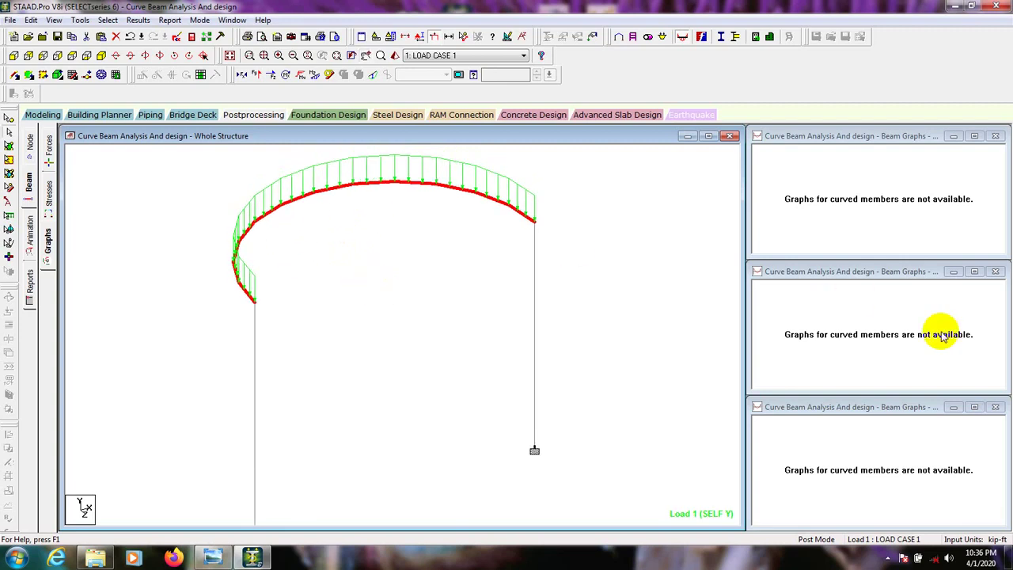
left_click(411, 272)
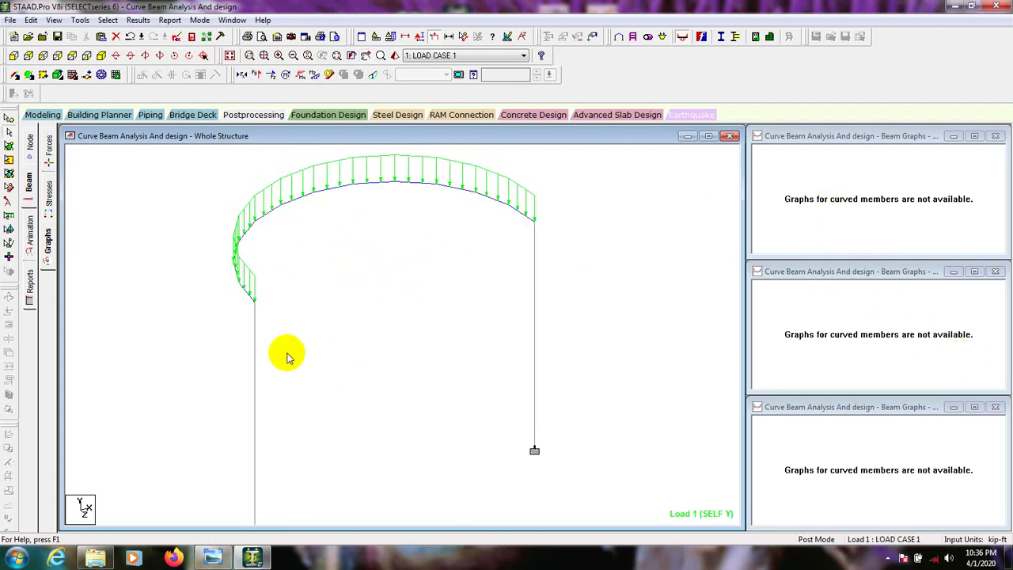
Review the Mz, Fy and Fx graphs of the two columns one at a time, finishing with the first column
left_click(254, 341)
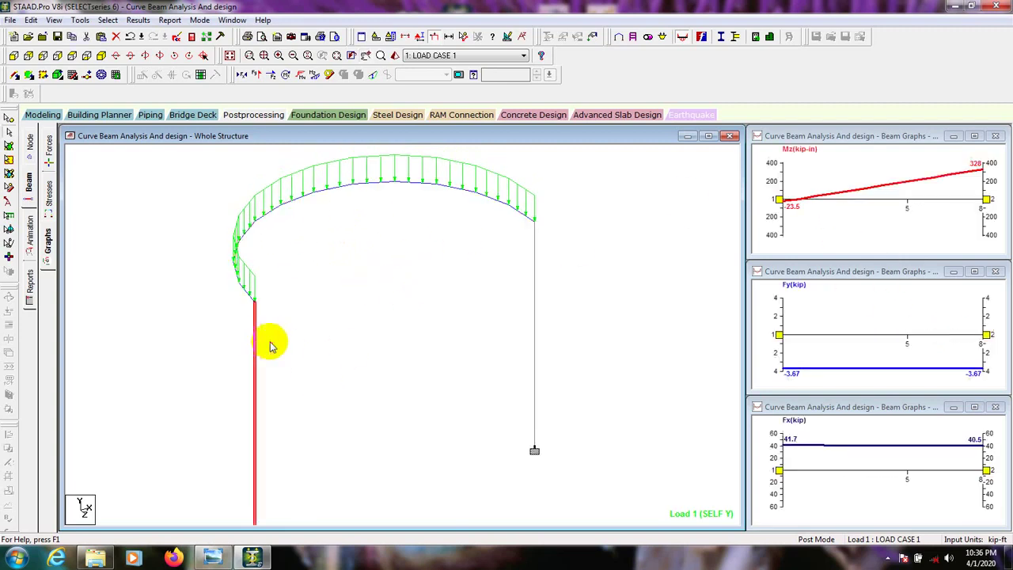
left_click(535, 312)
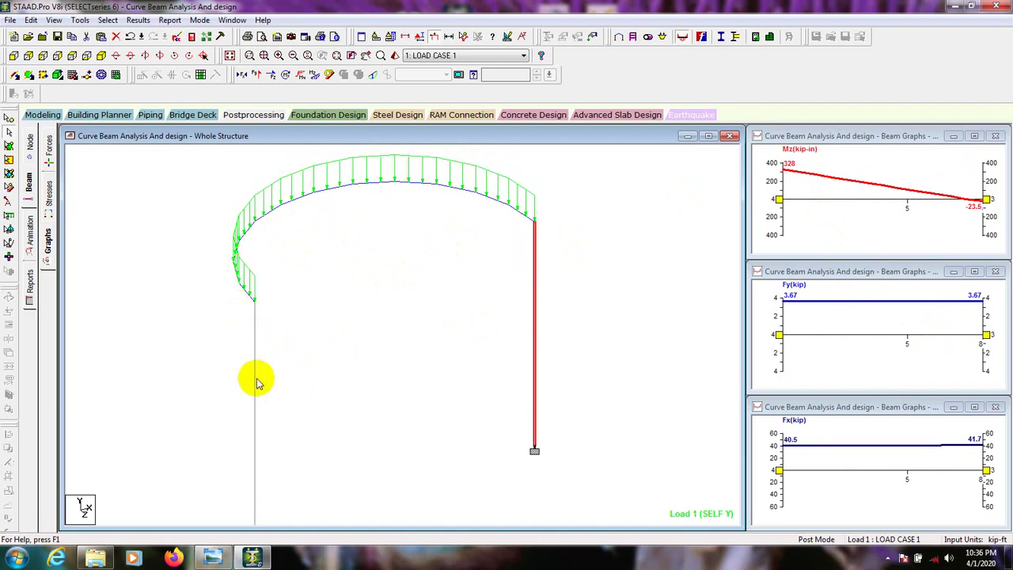
left_click(377, 308)
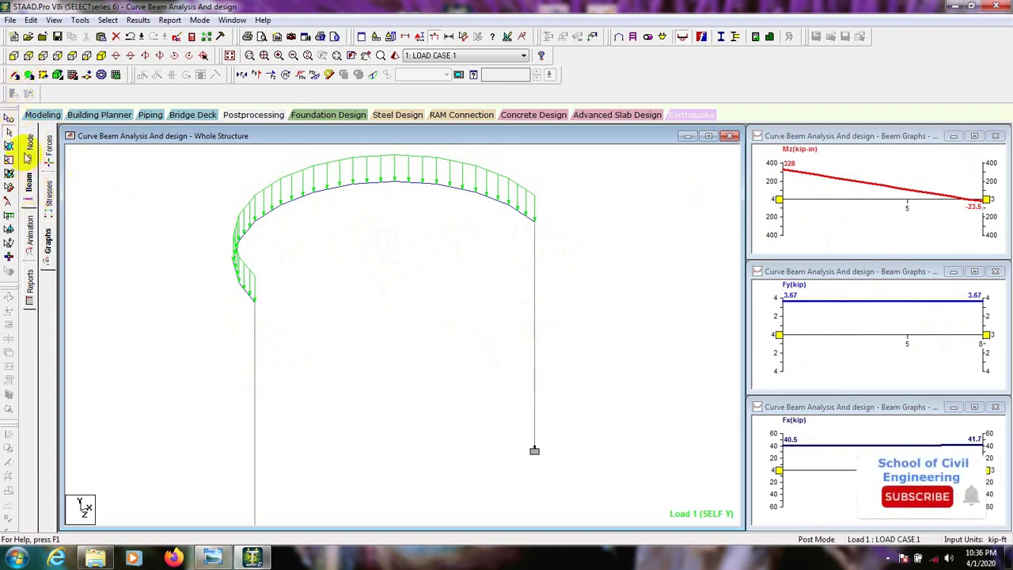
left_click(30, 178)
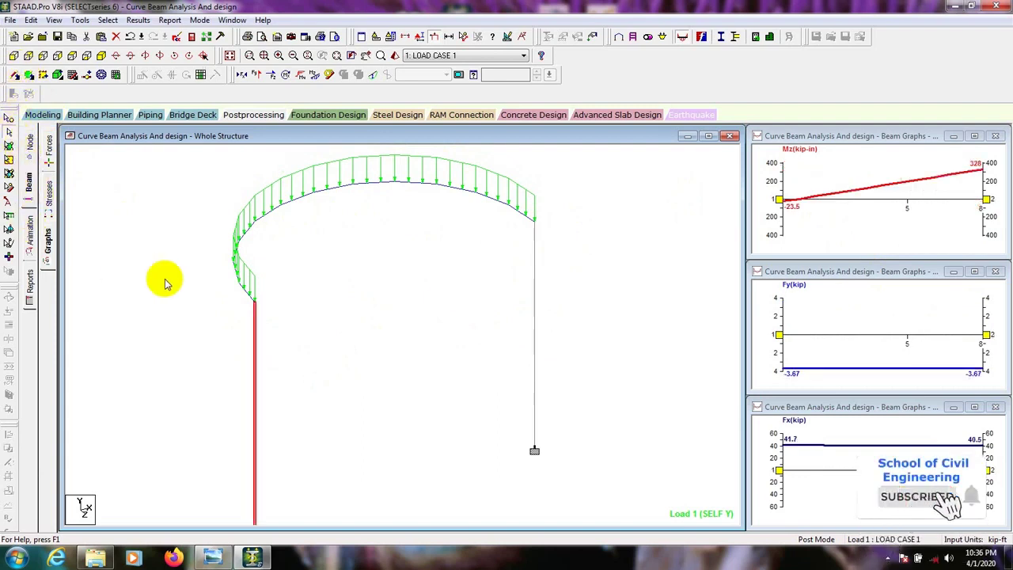
mouse_move(383, 275)
middle_mouse_down()
mouse_move(386, 283)
mouse_move(373, 266)
middle_mouse_up()
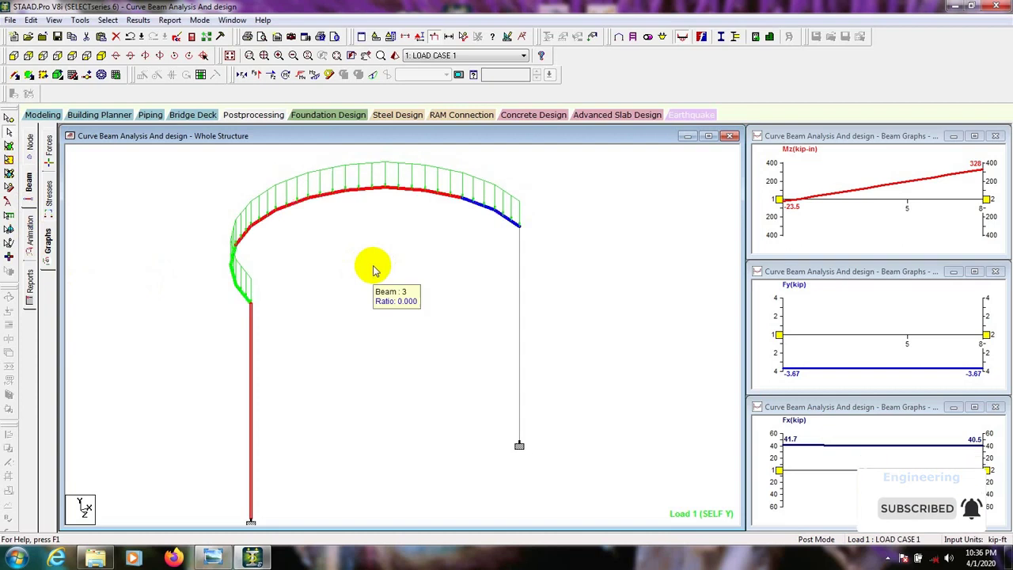